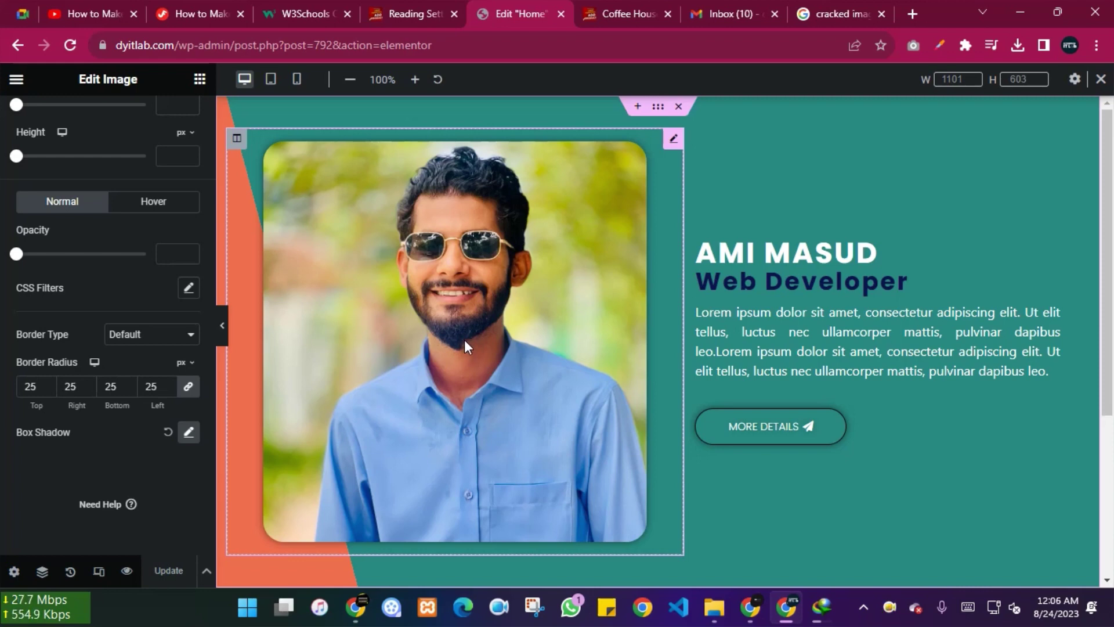
Narrow the column holding the portrait photo so the text beside it gets more room, and update the page.
scroll(119, 321, "up", 3)
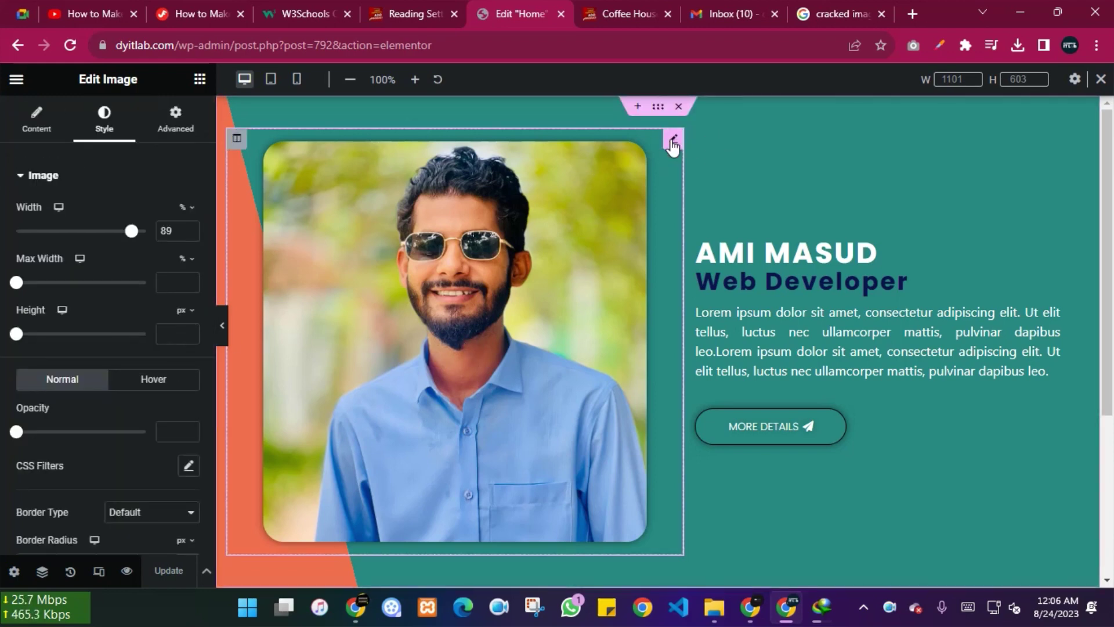
left_click(33, 123)
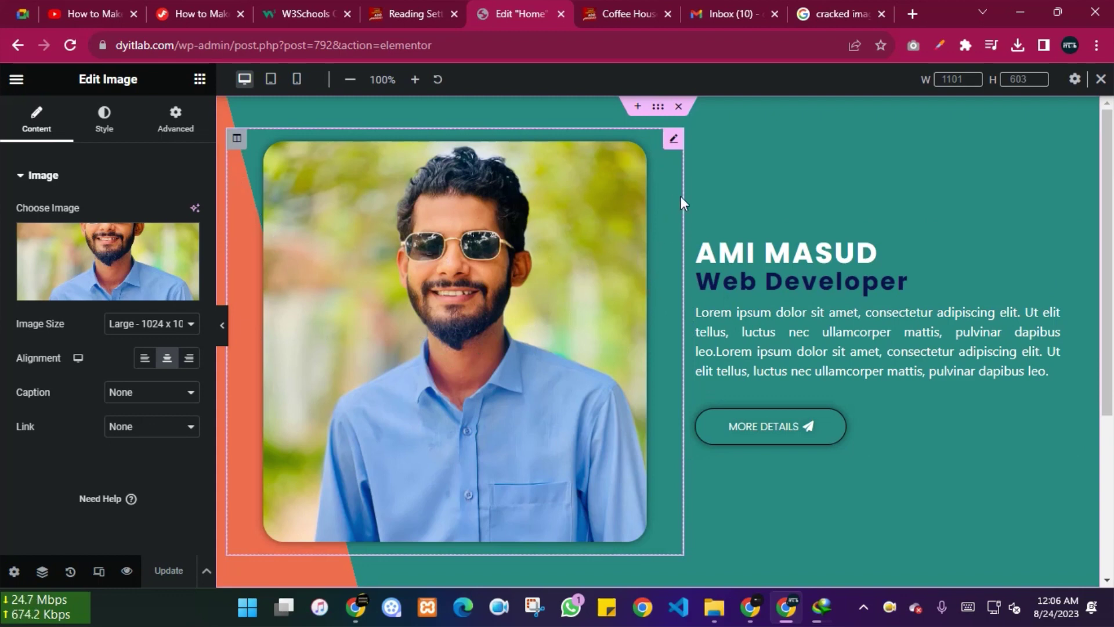
left_click_drag(683, 215, 614, 232)
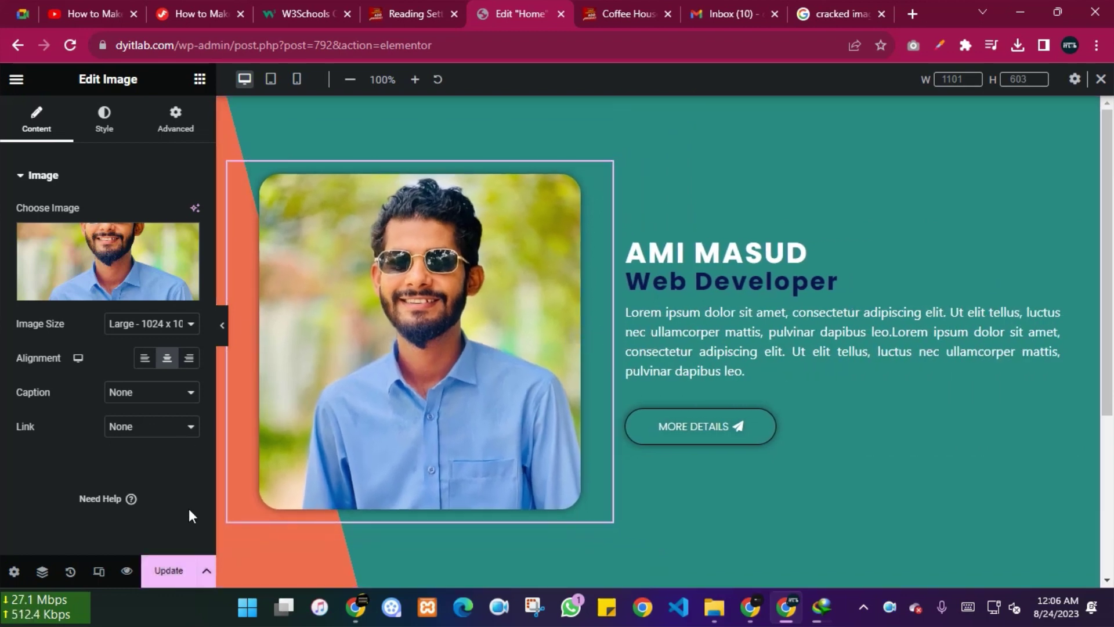
left_click(174, 569)
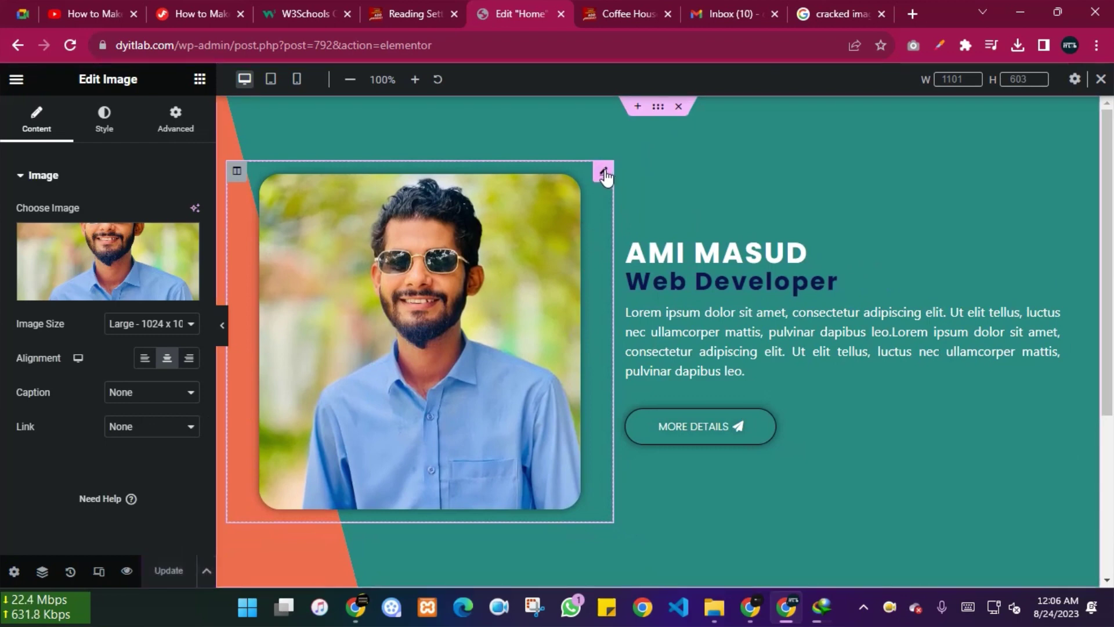
Turn the portrait photo grayscale by lowering its CSS filter saturation to the minimum, and update the page.
left_click(104, 123)
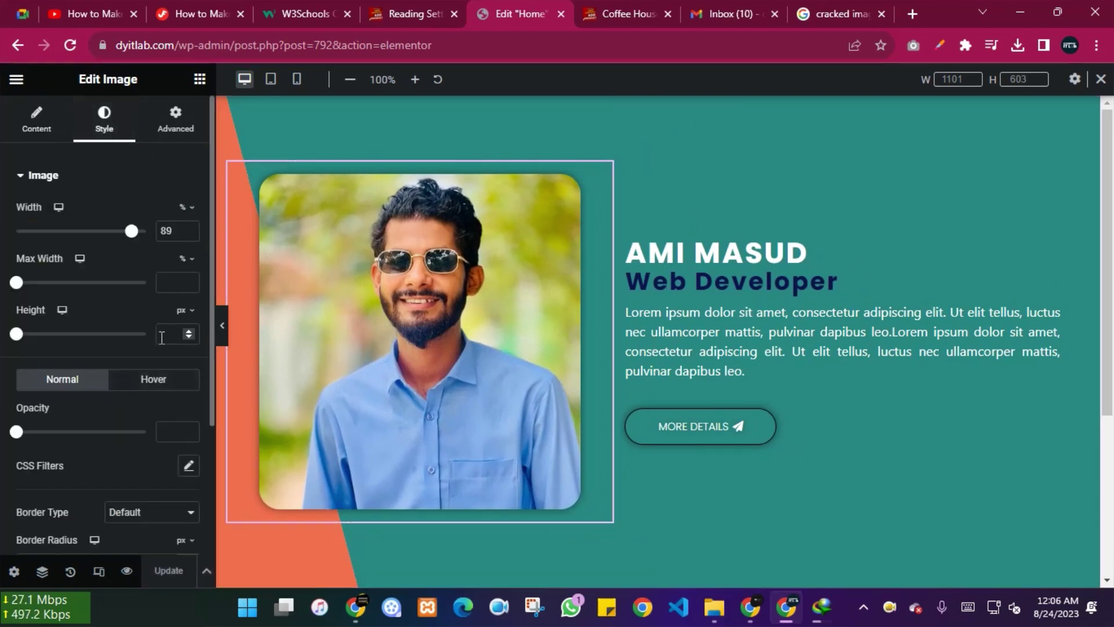
scroll(187, 377, "down", 2)
left_click(189, 384)
scroll(113, 370, "down", 2)
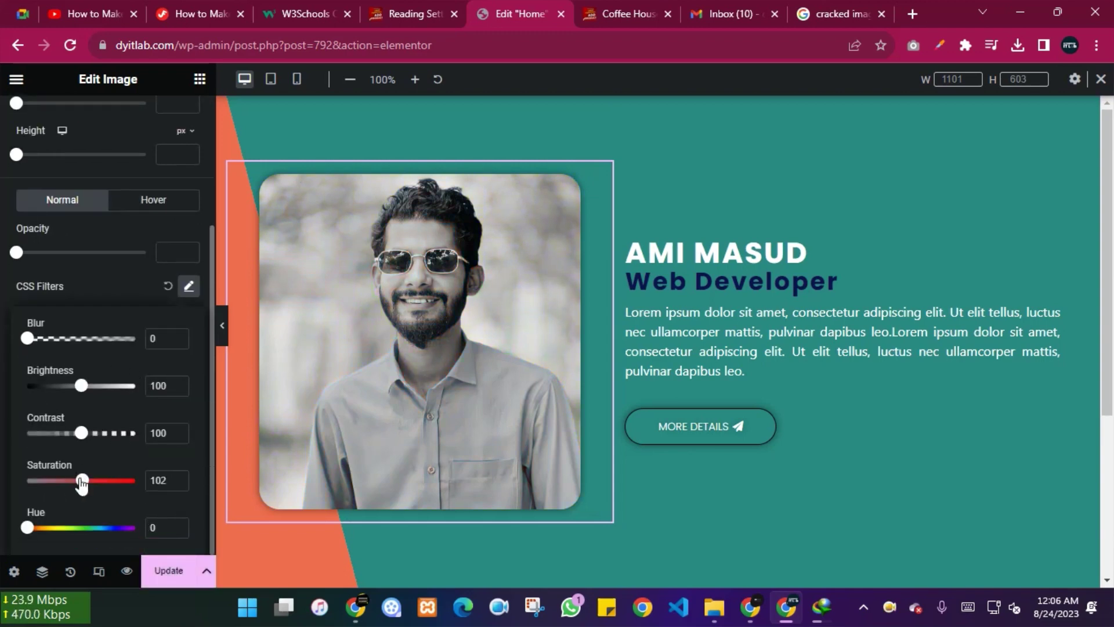
left_click_drag(81, 480, 3, 478)
left_click(3, 479)
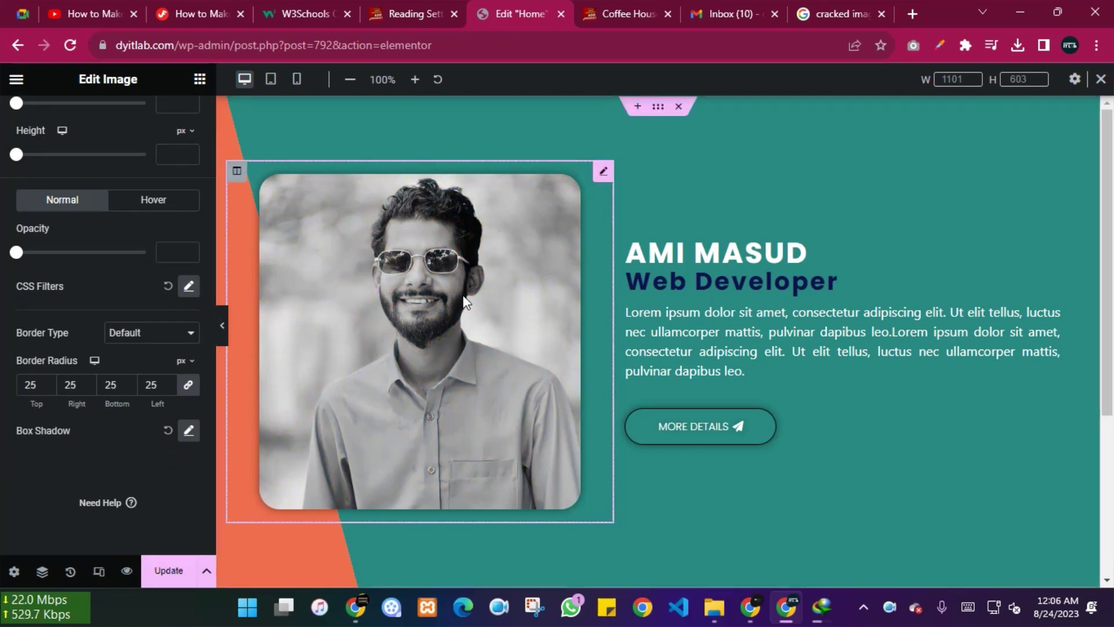
left_click(167, 572)
Duplicate the grayscale portrait image widget within its column.
scroll(517, 336, "down", 2)
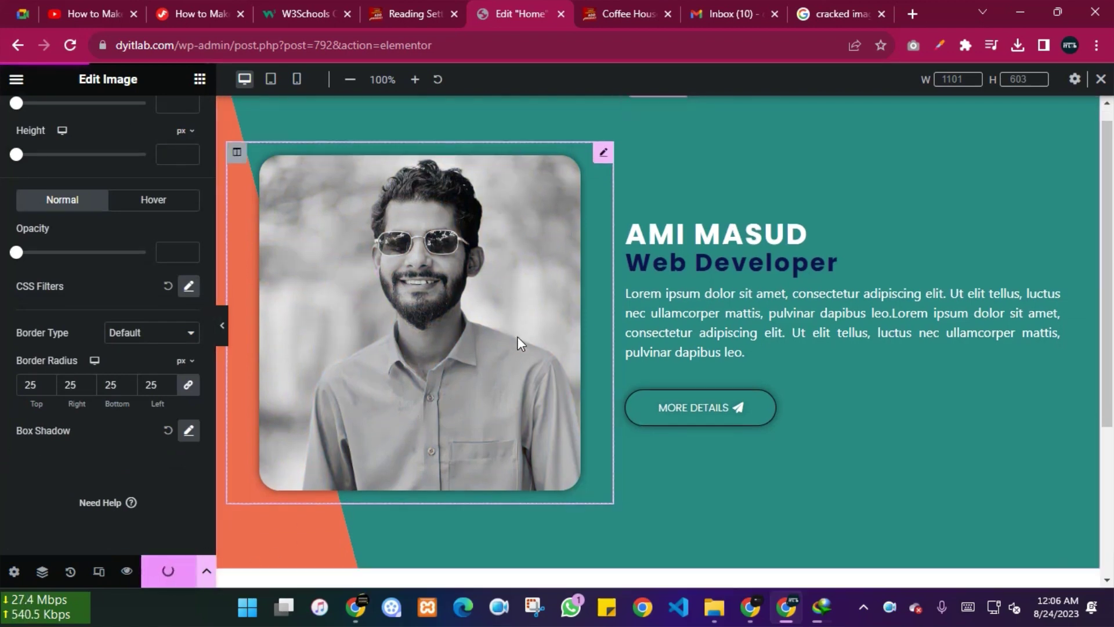
scroll(565, 204, "up", 2)
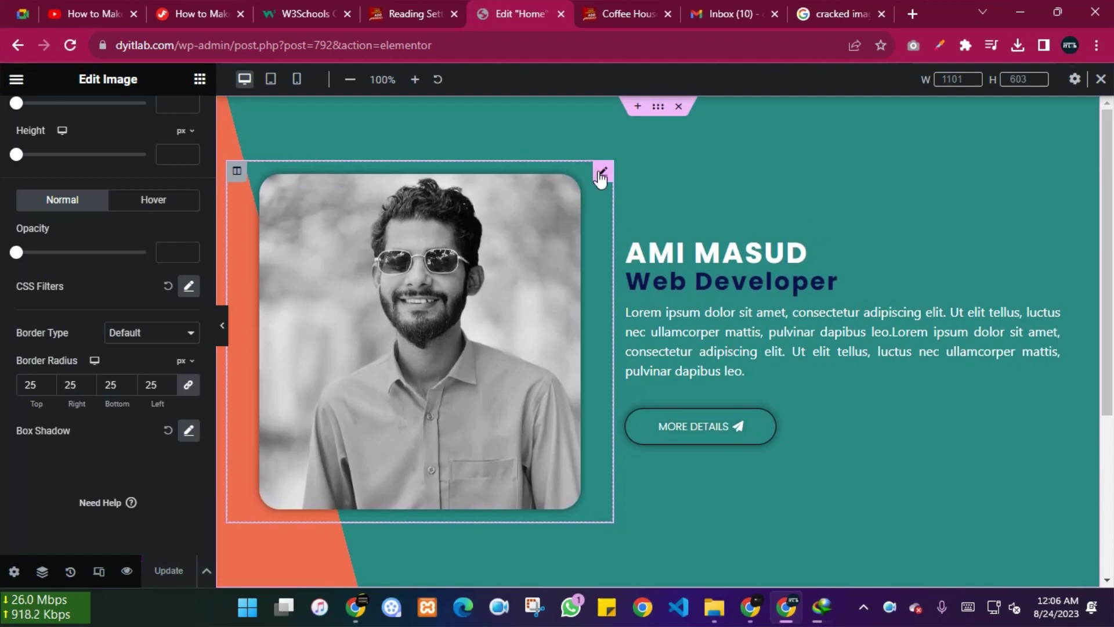
right_click(601, 177)
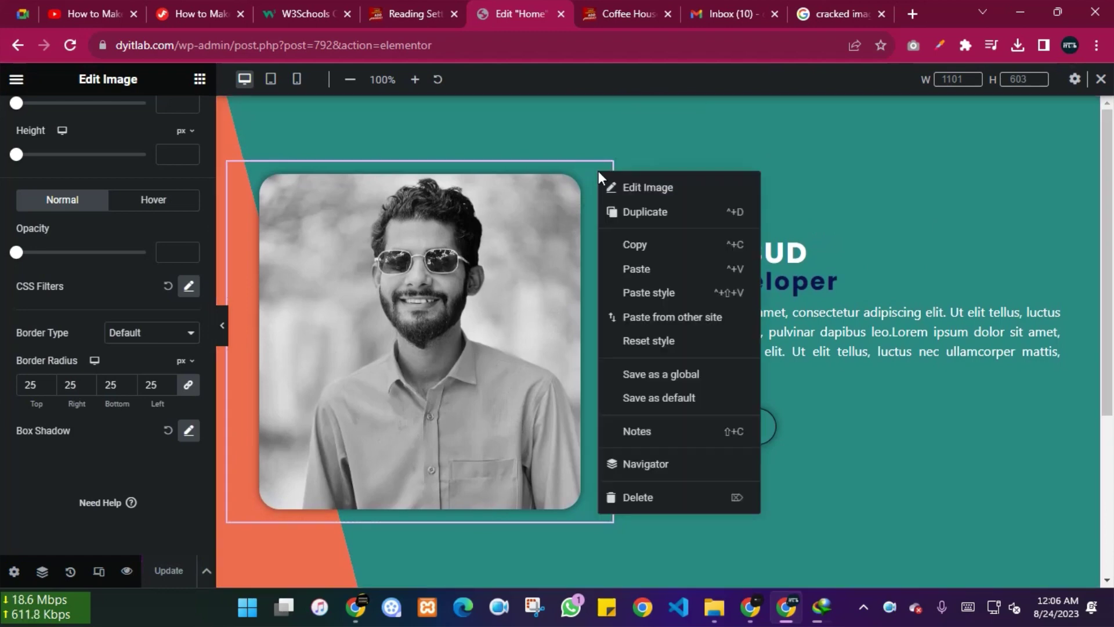
left_click(648, 211)
scroll(583, 263, "down", 2)
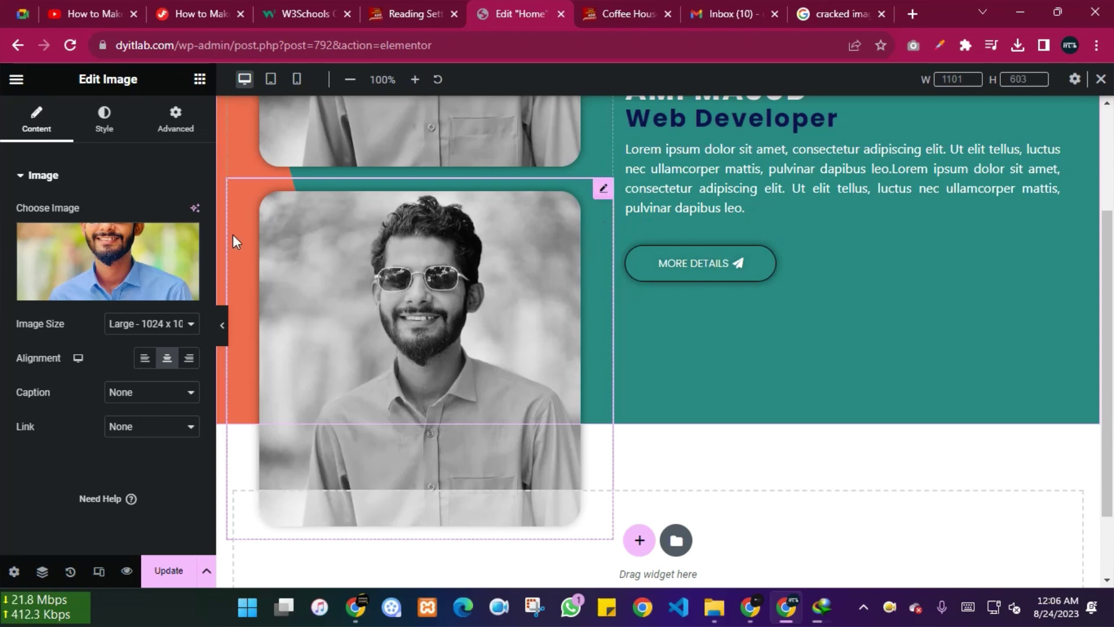
Replace the duplicate's picture with the stock-vector cracks texture uploaded from the Downloads folder, and update the page.
left_click(182, 243)
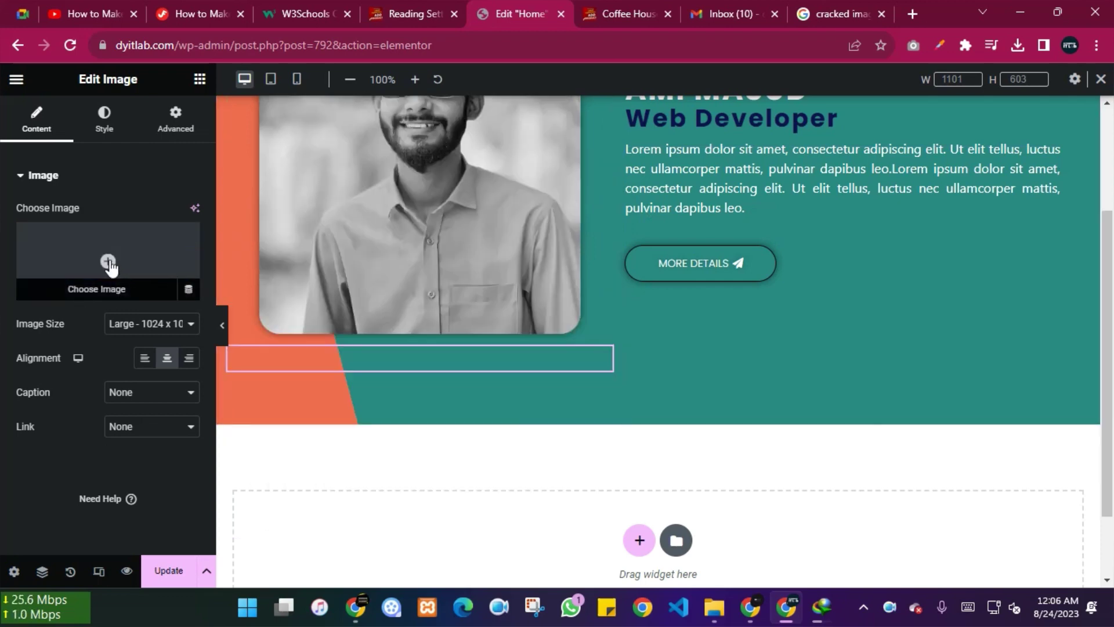
left_click(108, 262)
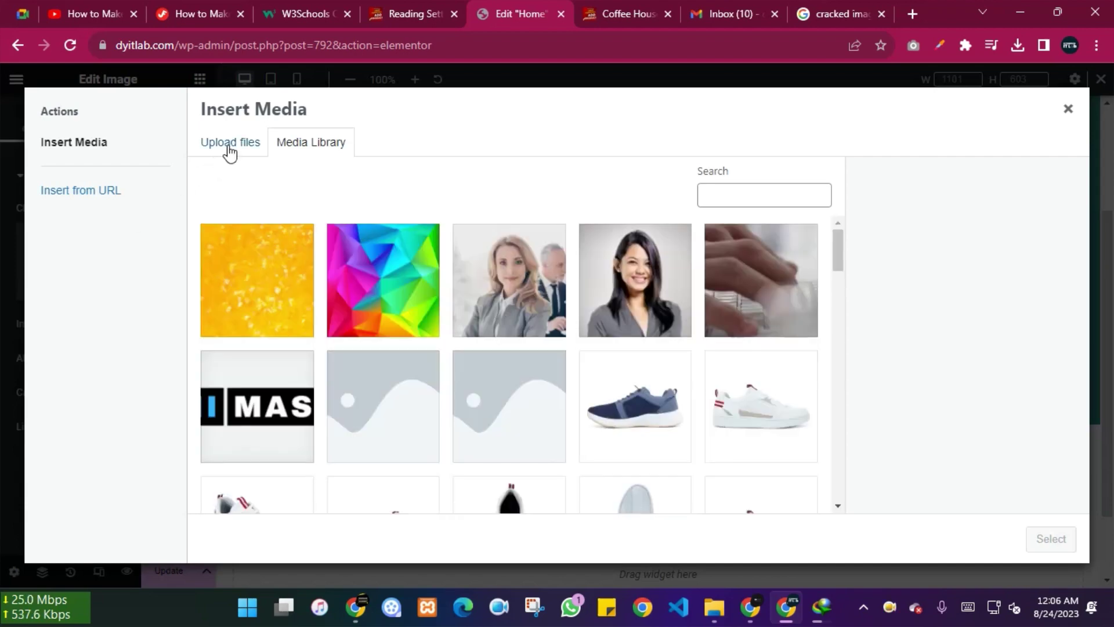
left_click(230, 150)
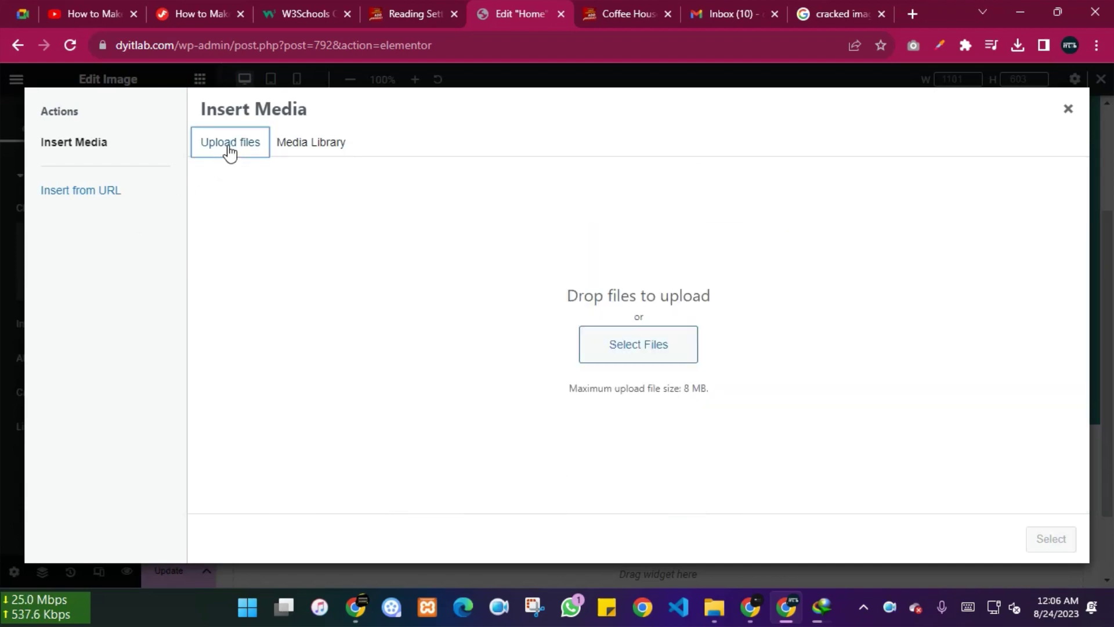
left_click(636, 347)
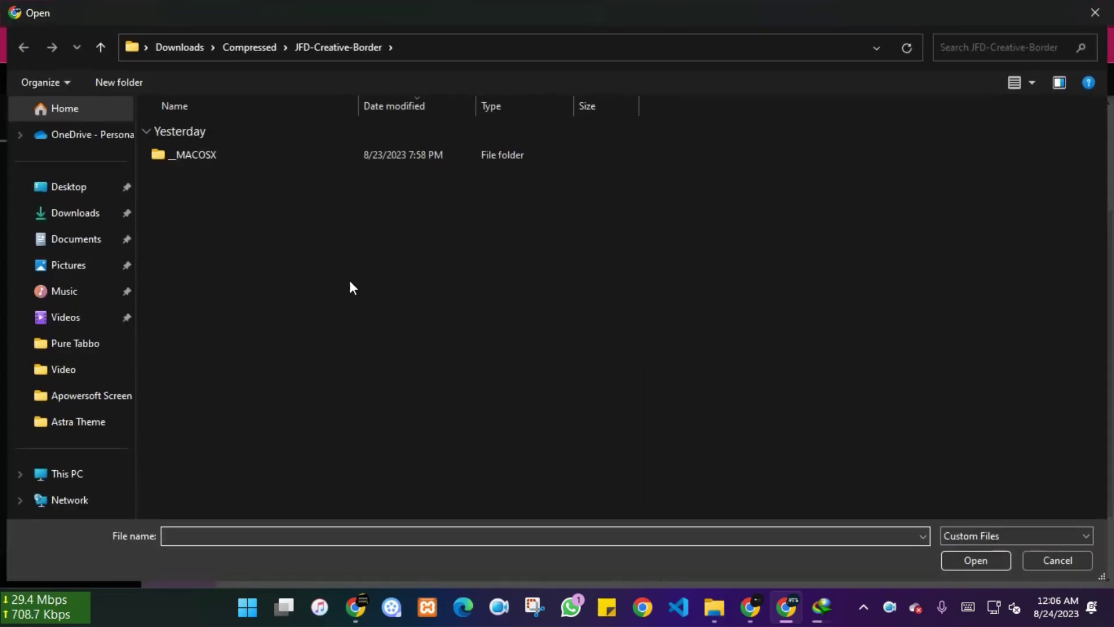
left_click(78, 214)
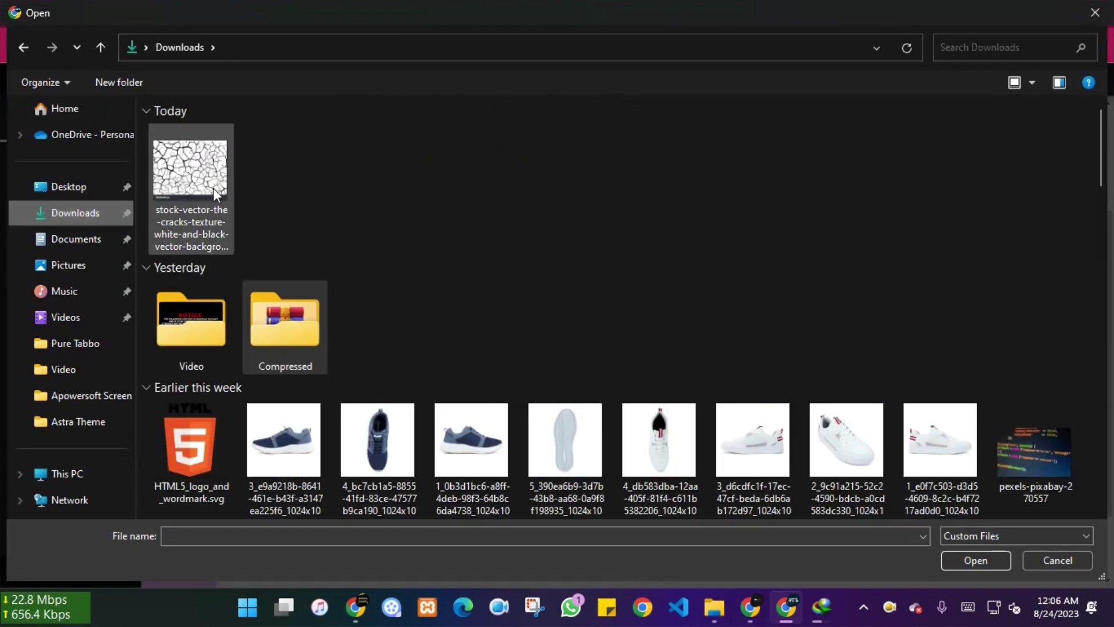
double_click(214, 188)
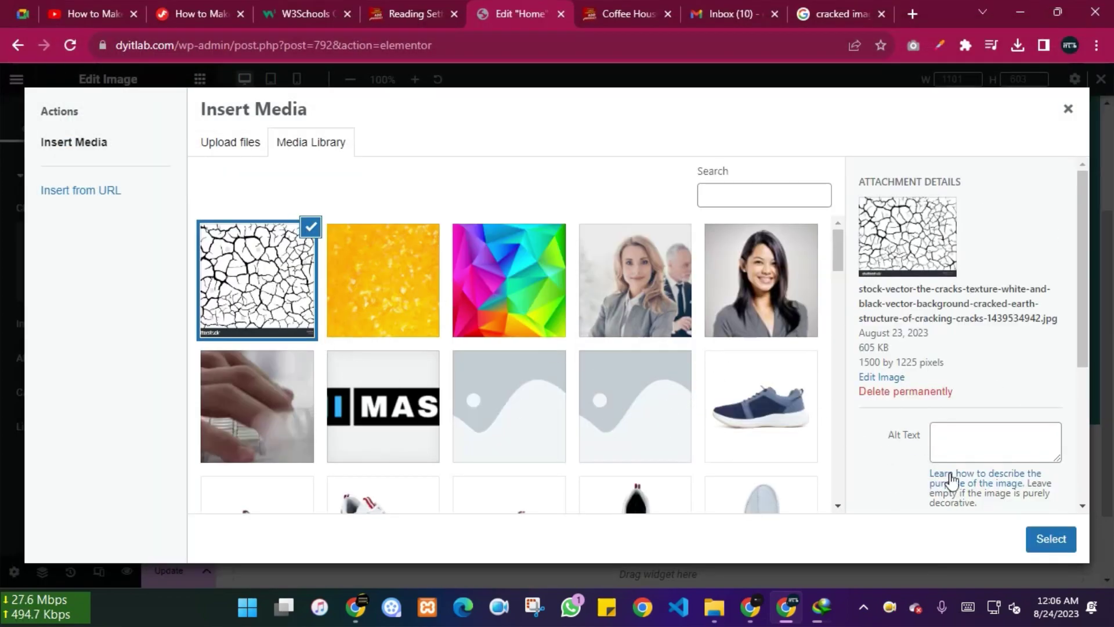
left_click(1051, 539)
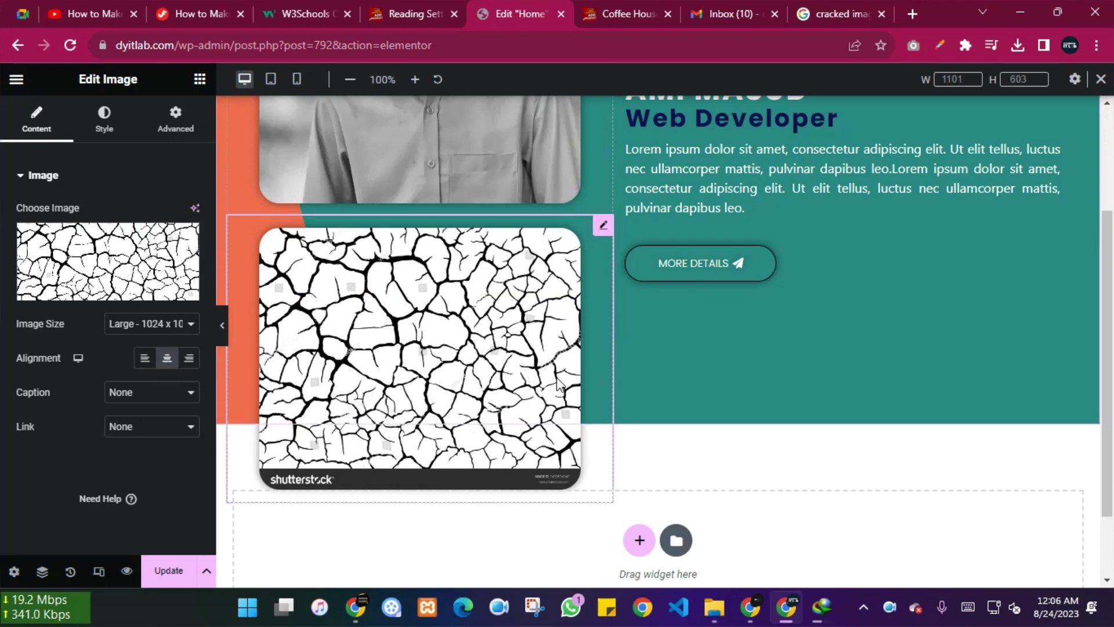
scroll(552, 383, "up", 3)
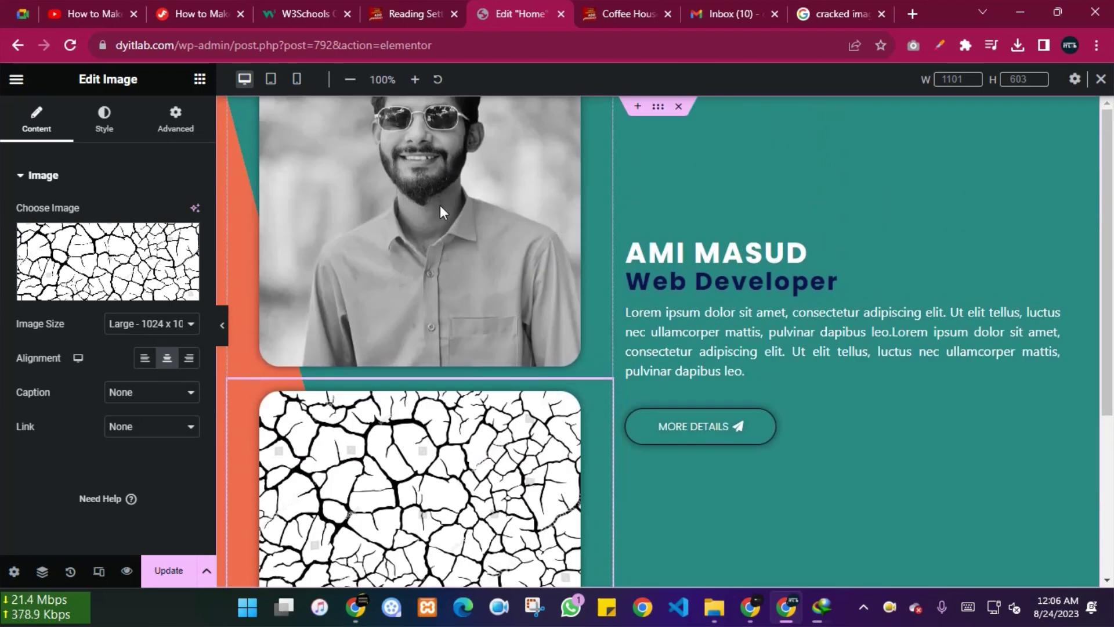
scroll(330, 455, "down", 3)
left_click(168, 570)
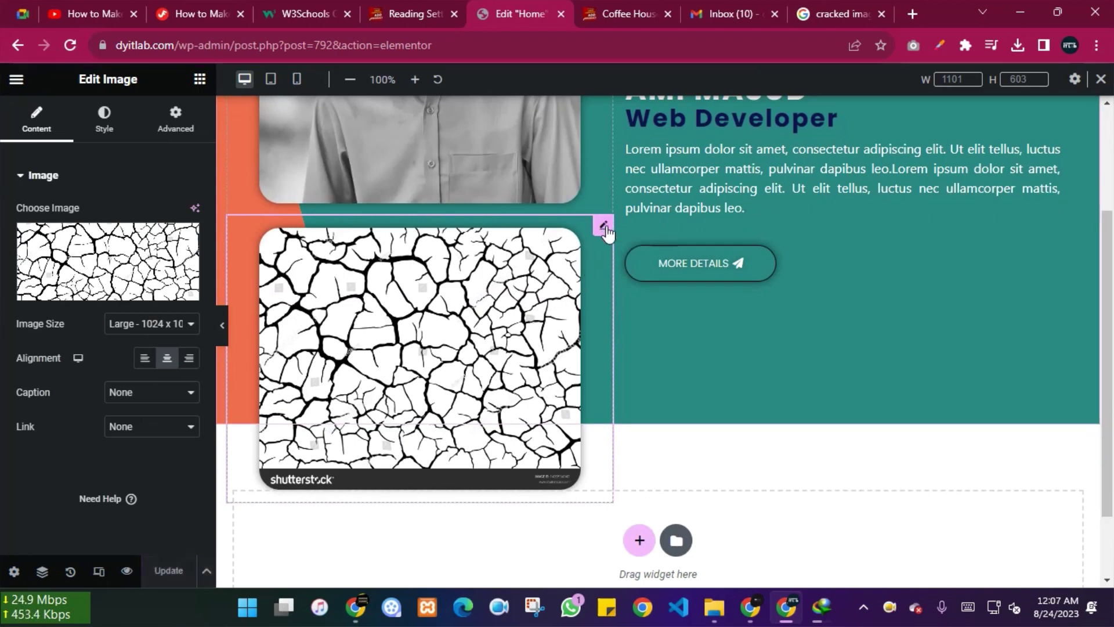
Examine the cracks image's layout, motion effects, responsive visibility, style and content settings.
left_click(176, 124)
scroll(110, 352, "down", 7)
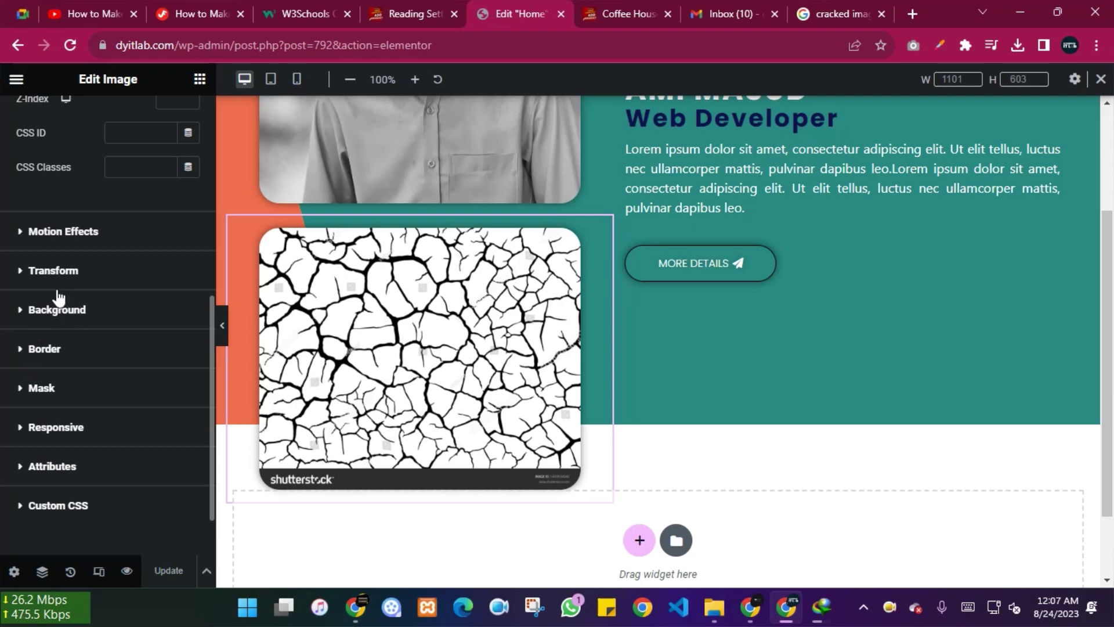
left_click(25, 429)
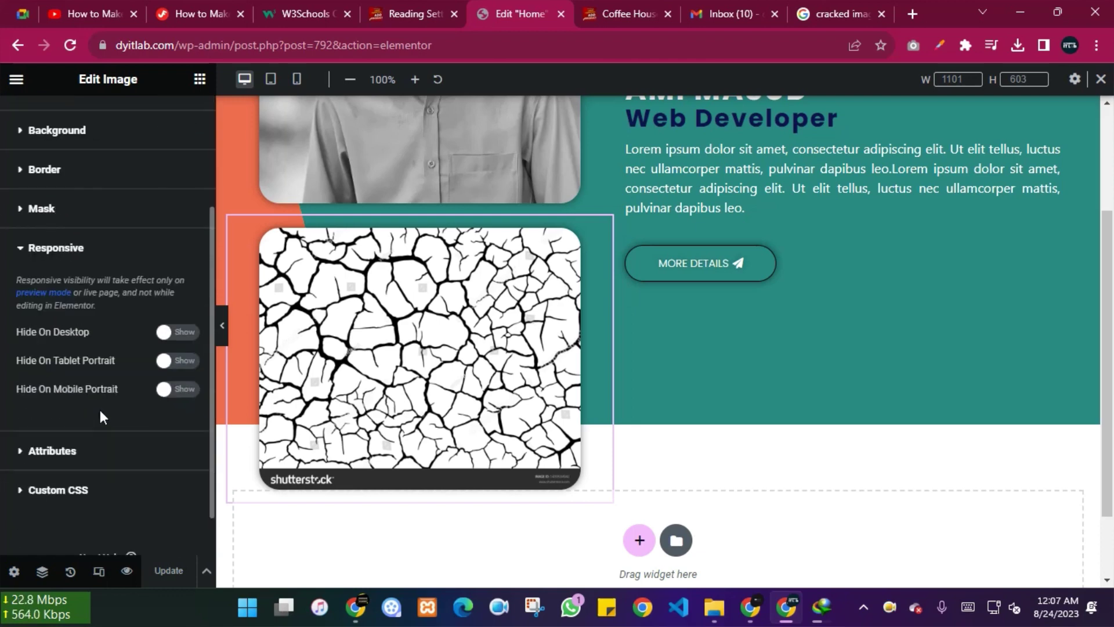
scroll(100, 409, "up", 2)
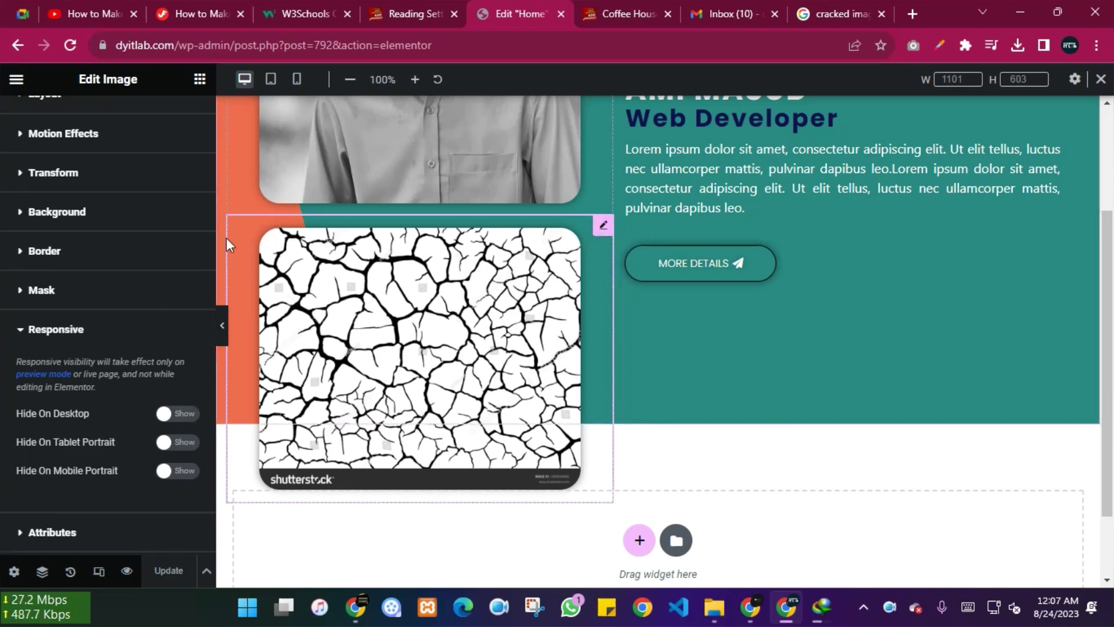
scroll(85, 277, "up", 2)
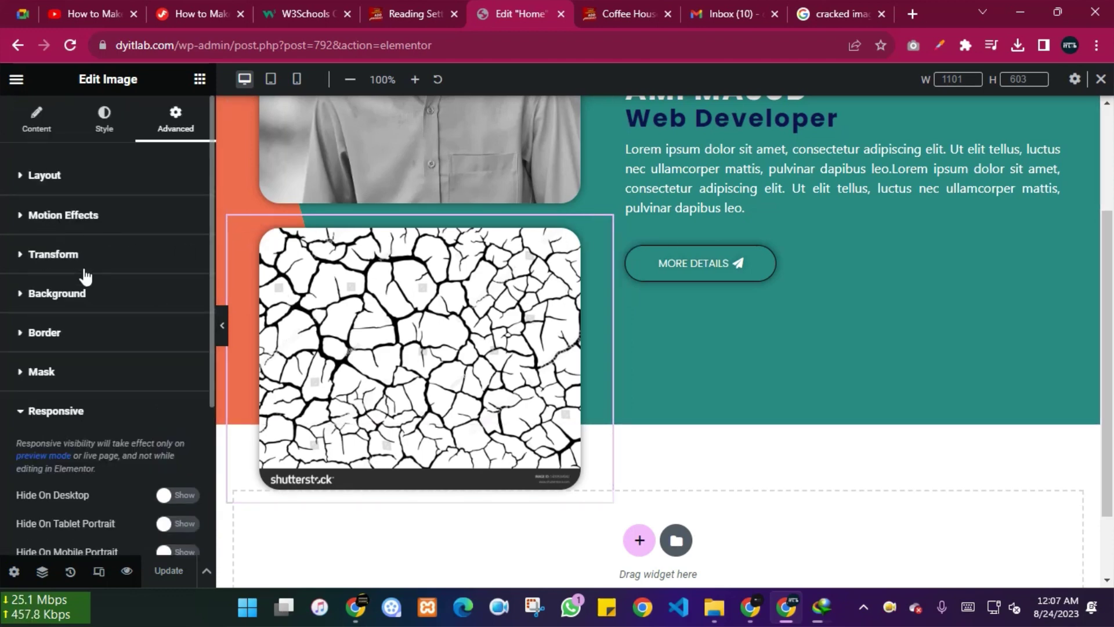
left_click(34, 221)
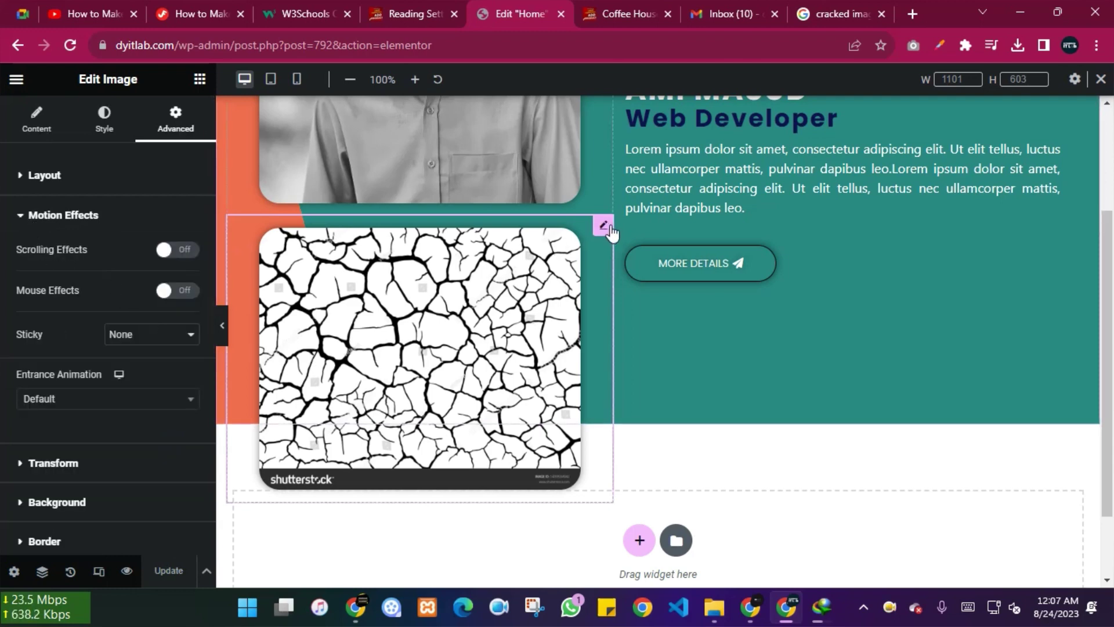
scroll(726, 394, "up", 3)
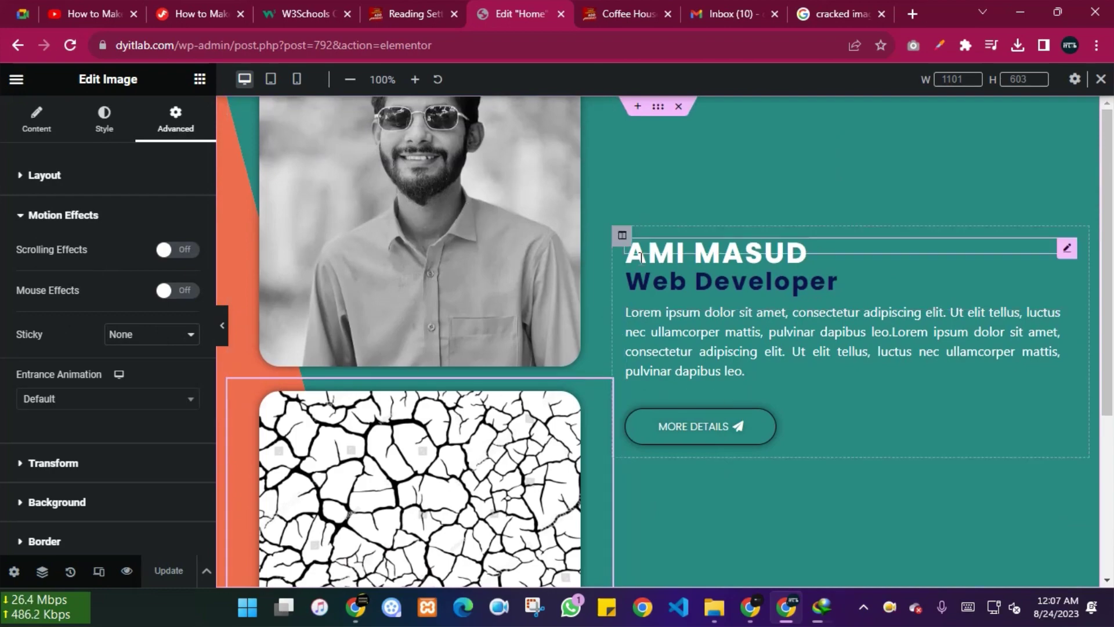
scroll(540, 267, "down", 3)
scroll(525, 287, "up", 3)
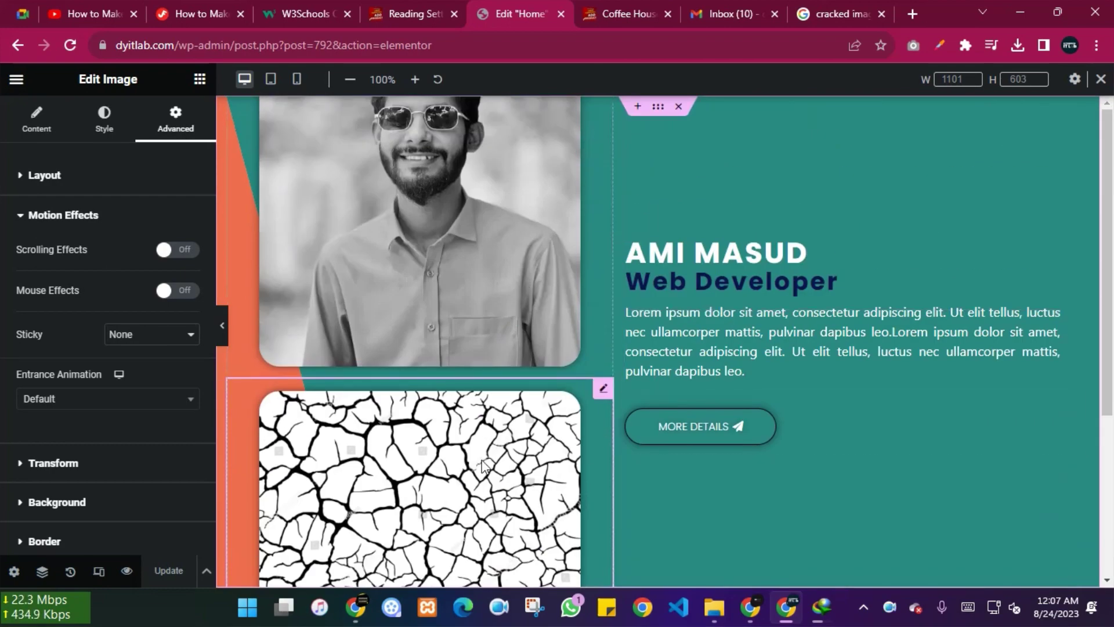
scroll(563, 422, "down", 3)
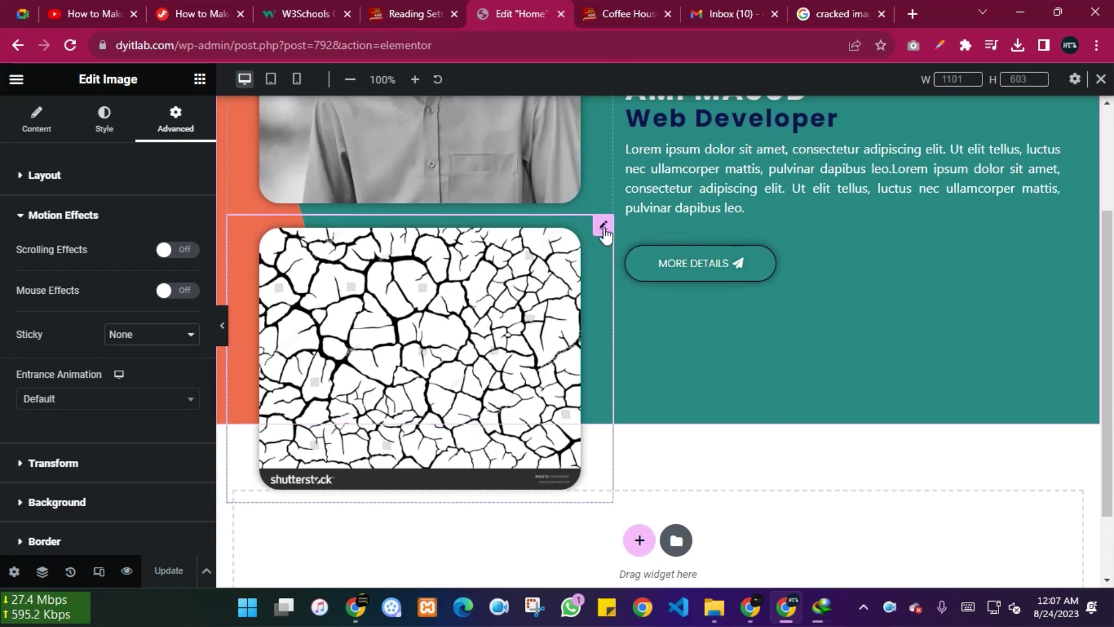
left_click(109, 129)
scroll(52, 264, "down", 3)
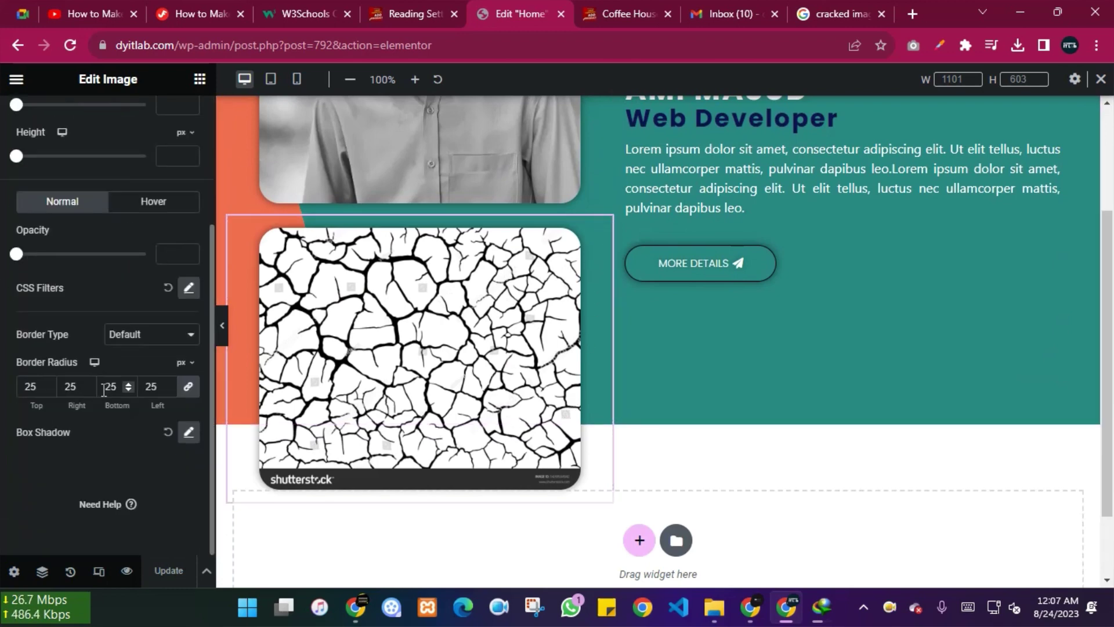
scroll(46, 166, "up", 3)
left_click(40, 128)
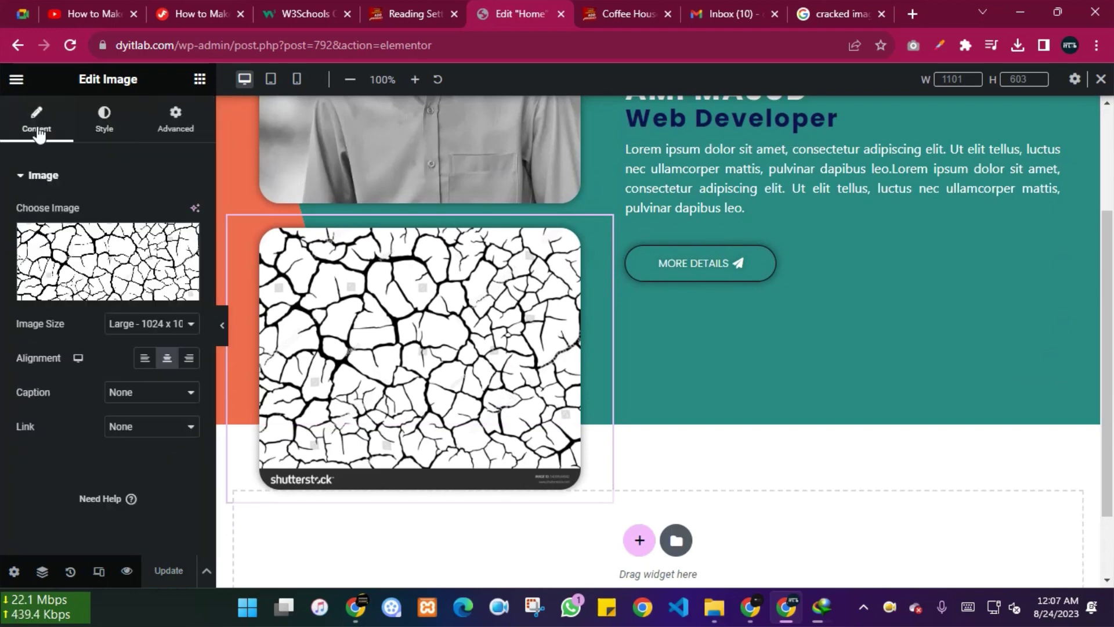
left_click(161, 126)
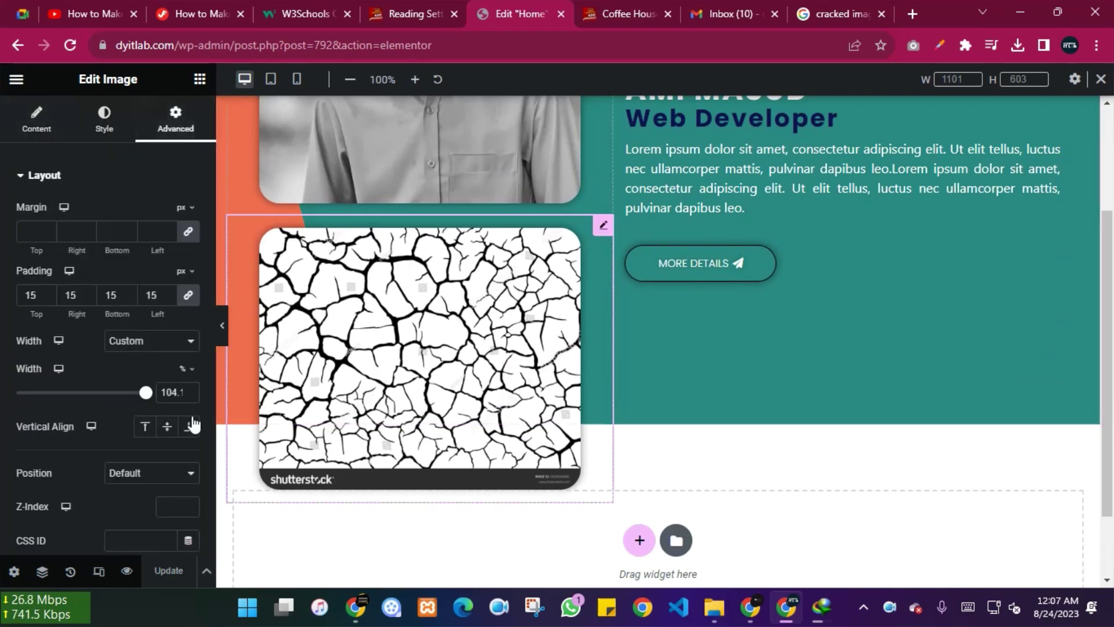
Delete the cracks texture image widget below the portrait.
right_click(604, 230)
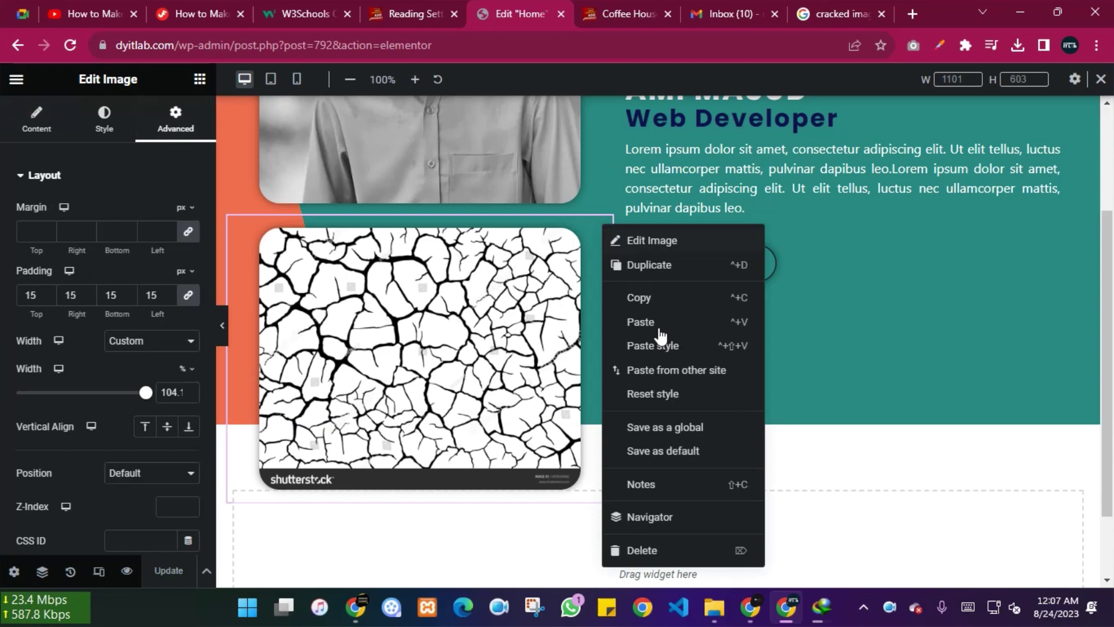
left_click(658, 550)
scroll(635, 490, "up", 5)
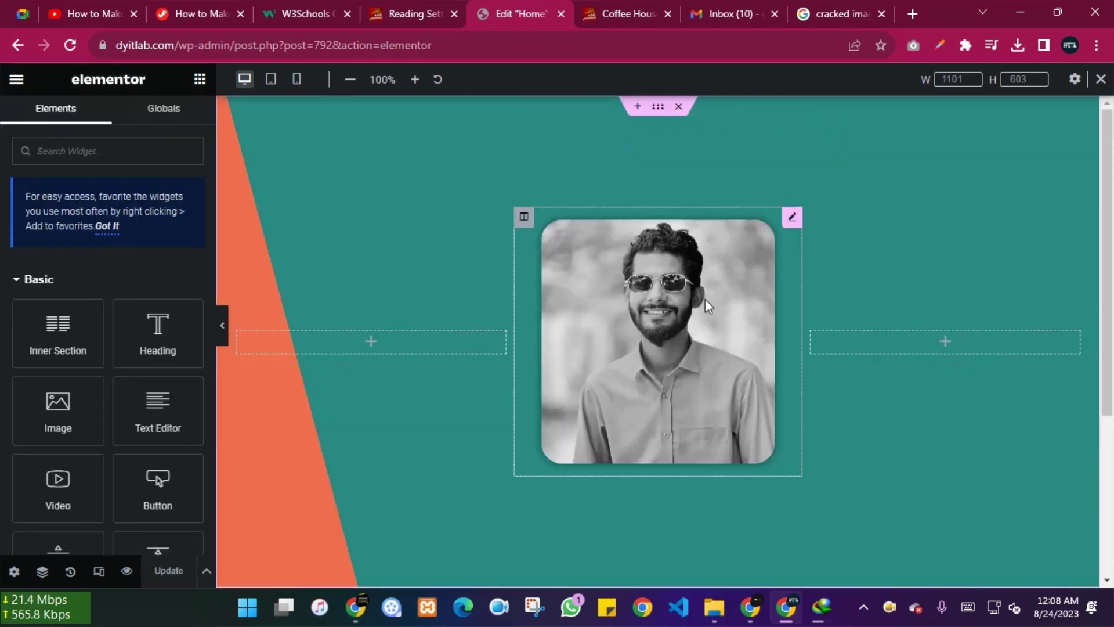
Duplicate the middle column containing the grayscale portrait.
left_click(524, 216)
right_click(523, 215)
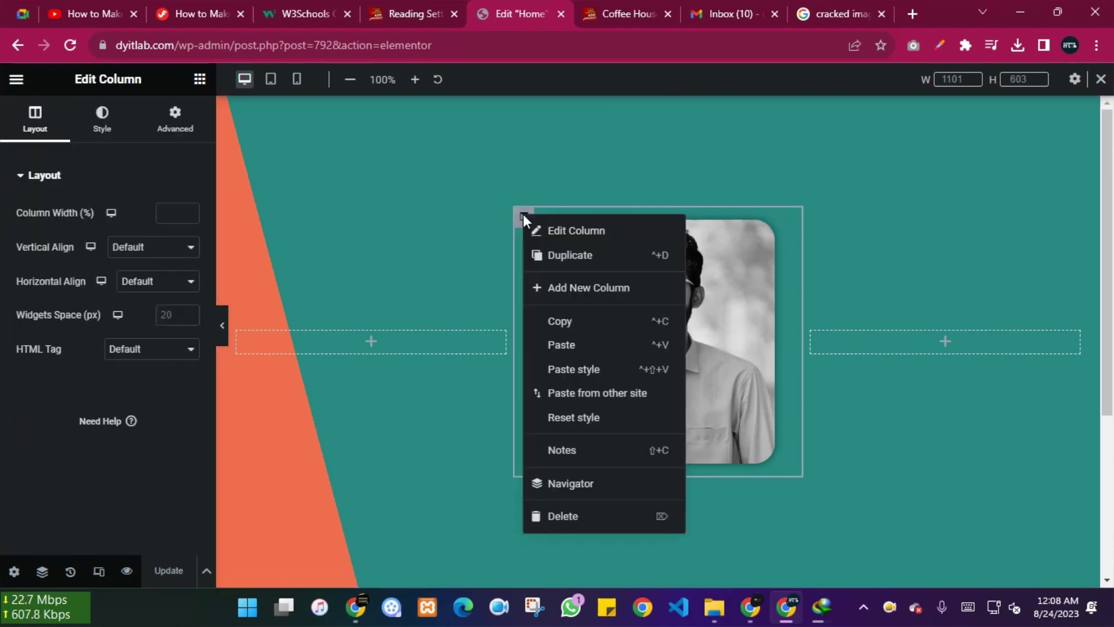
left_click(560, 256)
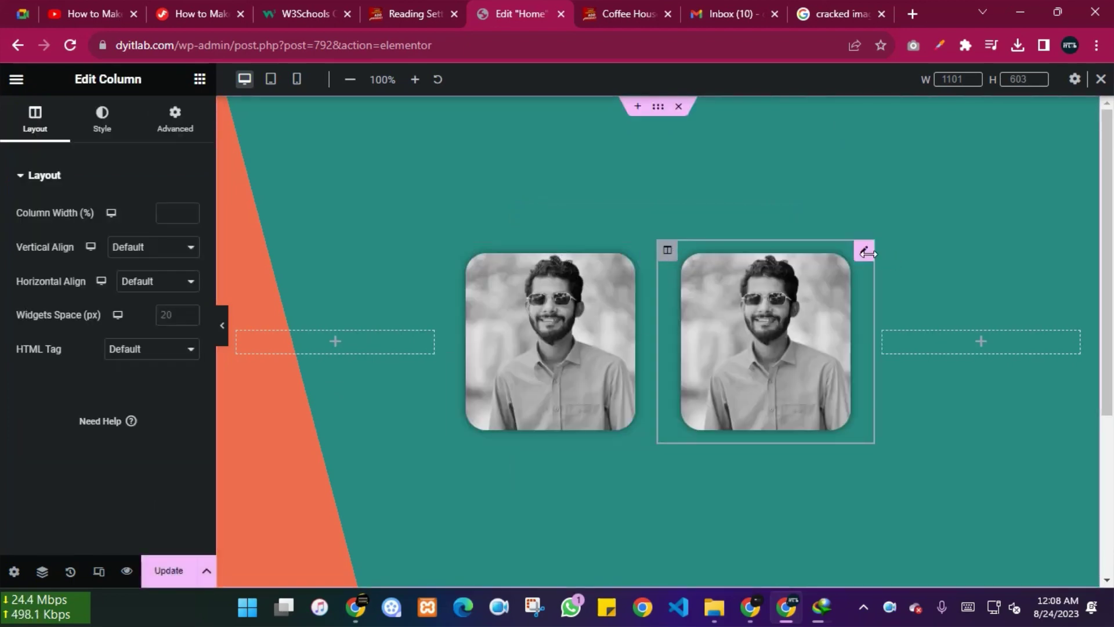
Delete the duplicated portrait column and select the remaining portrait image in the middle column.
right_click(667, 250)
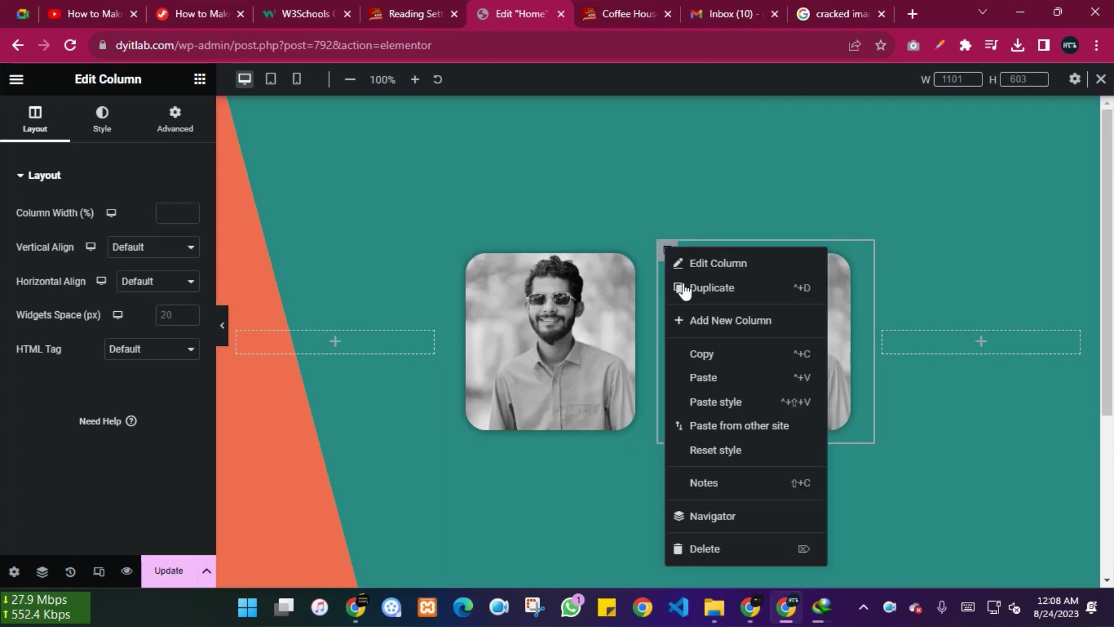
left_click(691, 549)
left_click(792, 218)
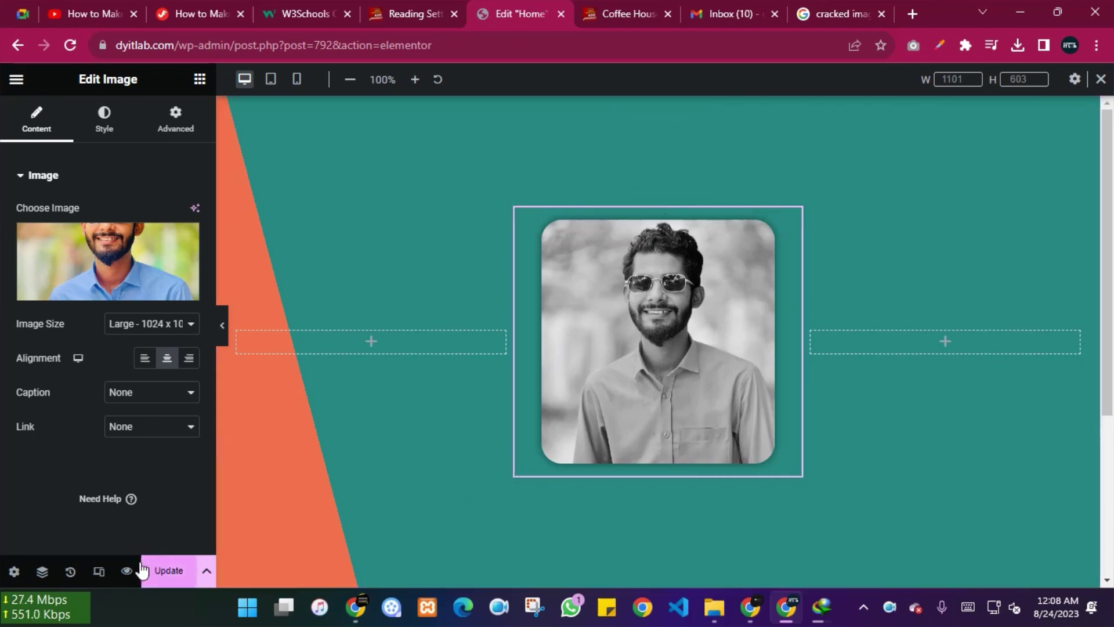
Show the page structure in the Navigator and duplicate the whole section that contains the portrait.
left_click(42, 571)
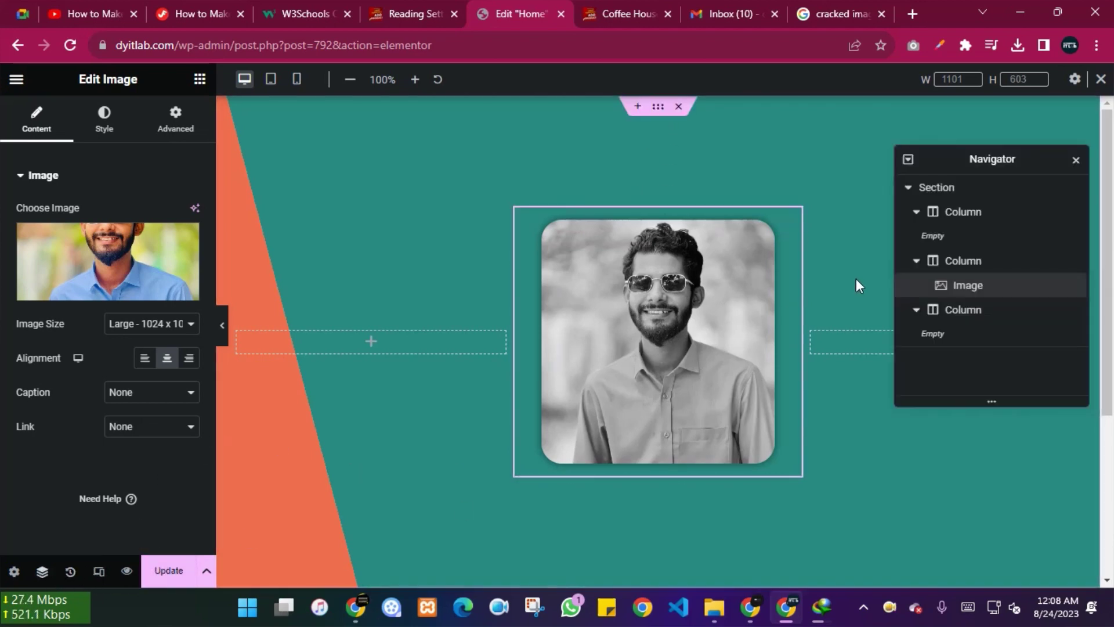
left_click(971, 267)
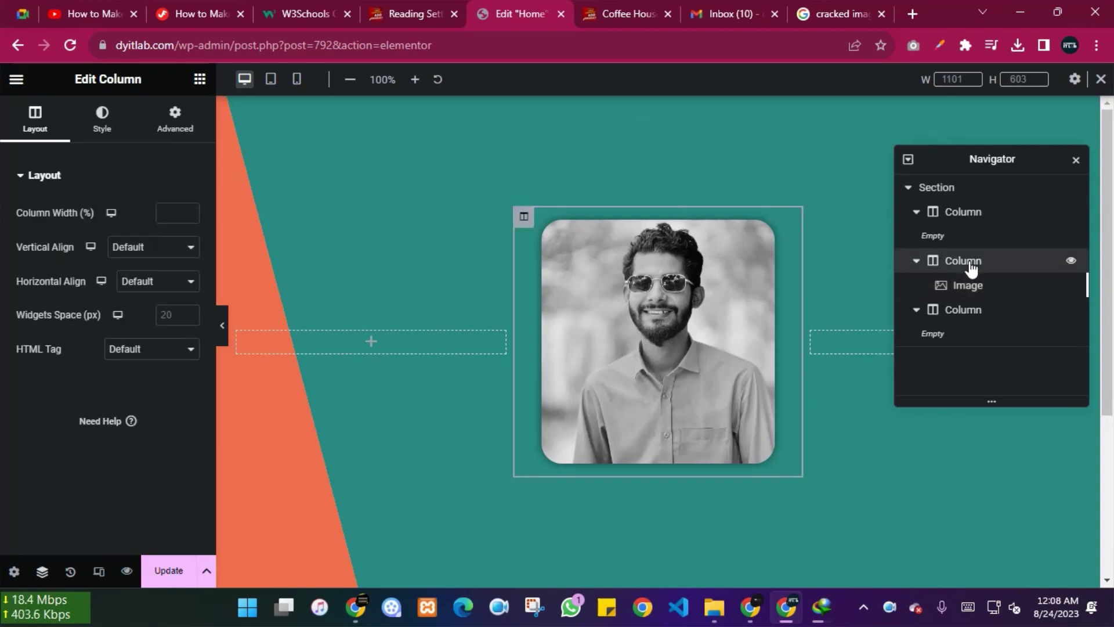
left_click(917, 262)
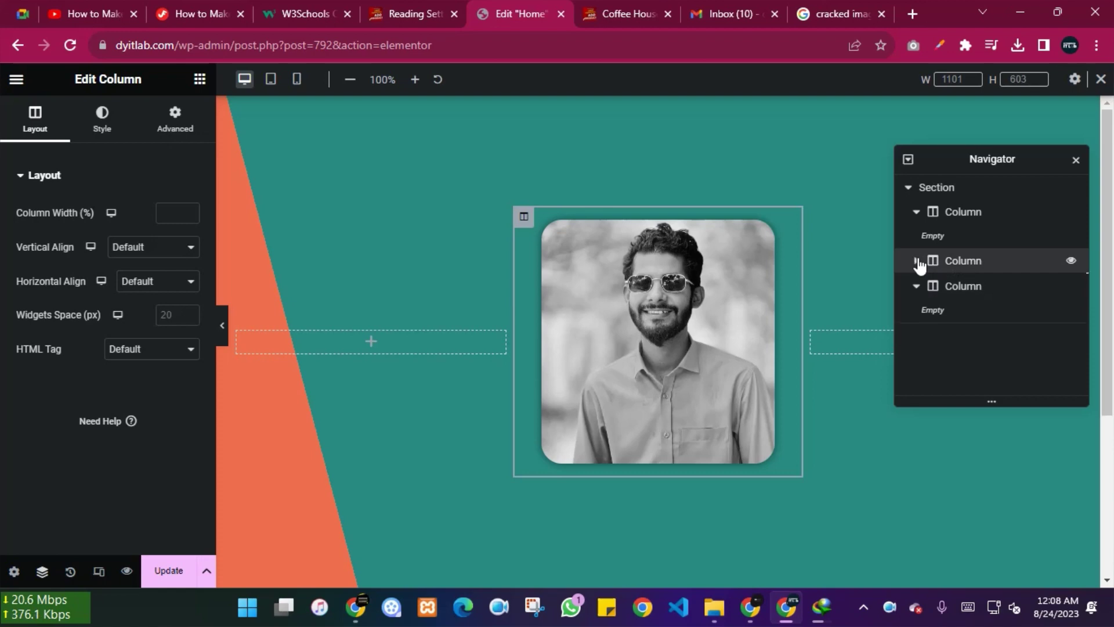
left_click(926, 193)
right_click(927, 187)
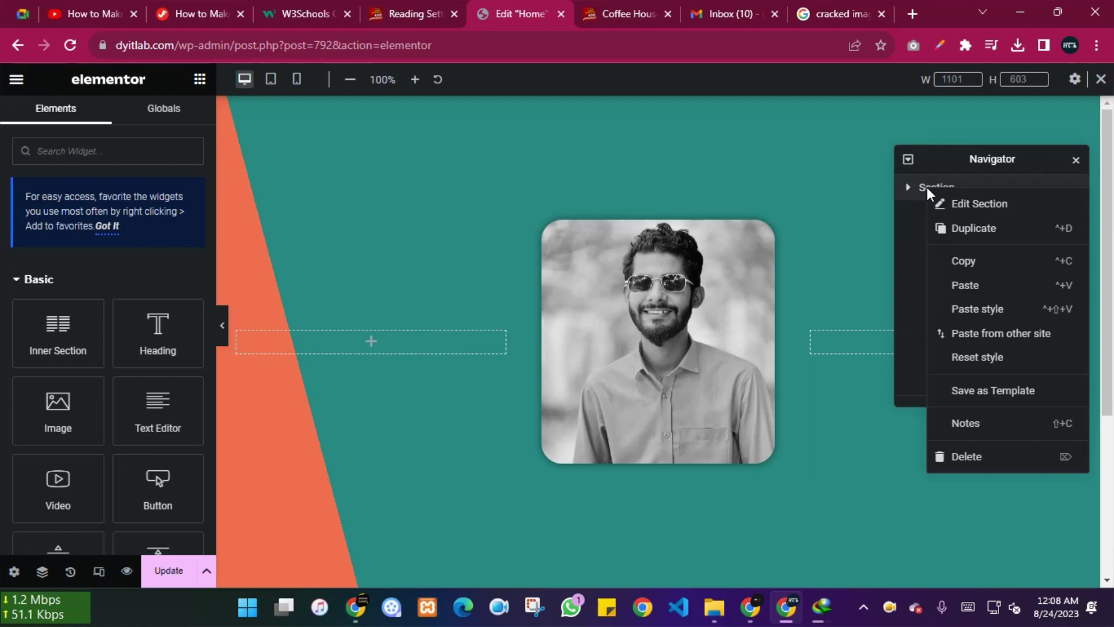
left_click(988, 230)
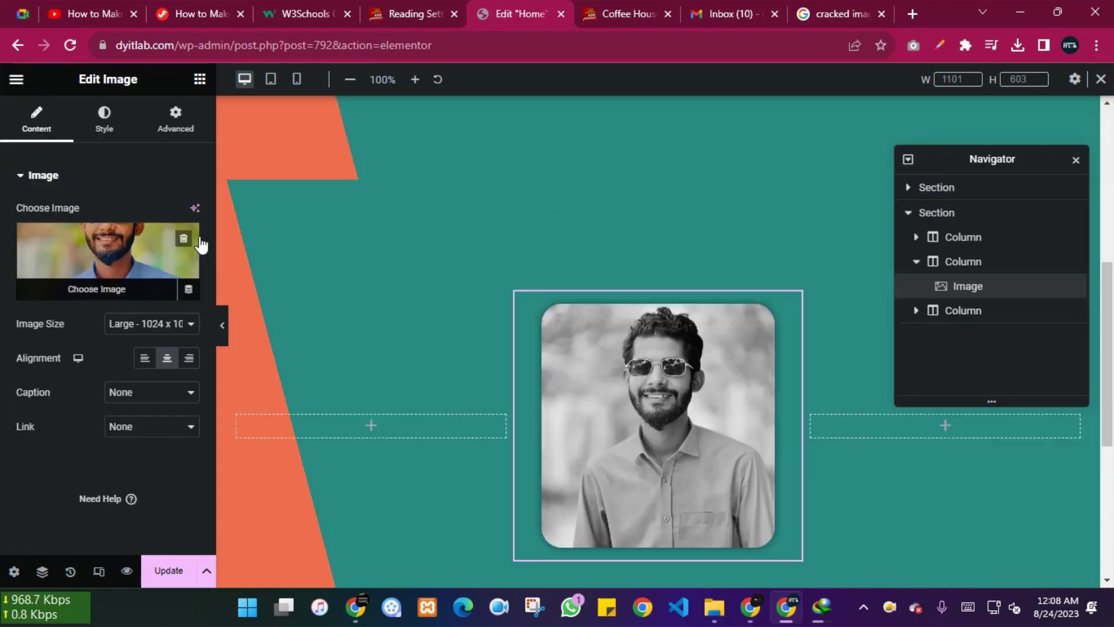
Replace the portrait in the duplicated section with the stock-vector cracks texture from the media library.
left_click(189, 240)
left_click(109, 263)
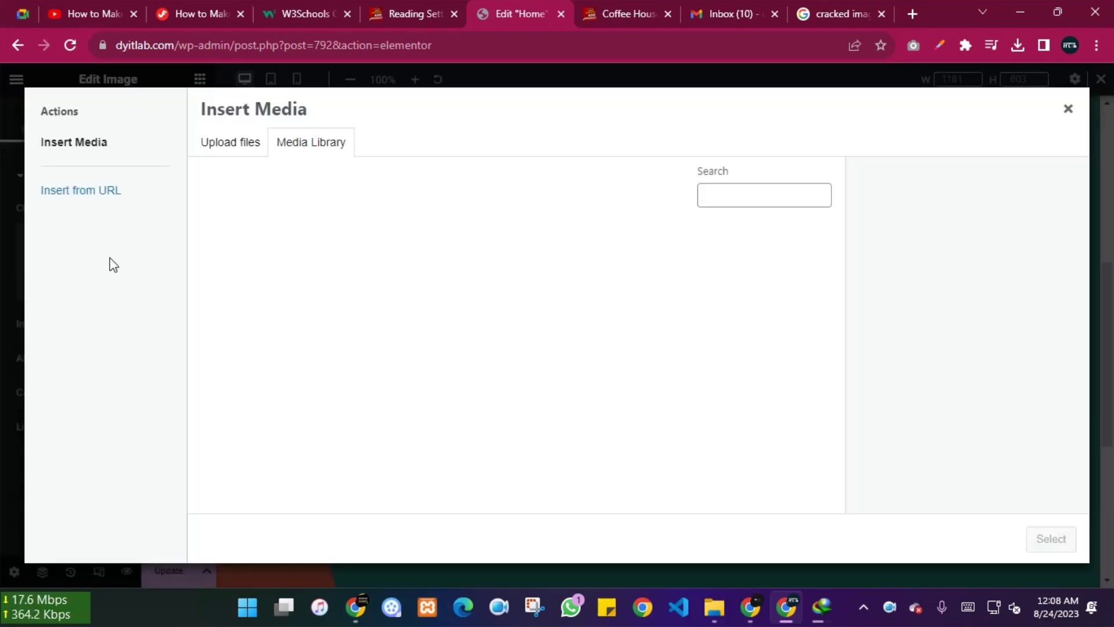
left_click(270, 284)
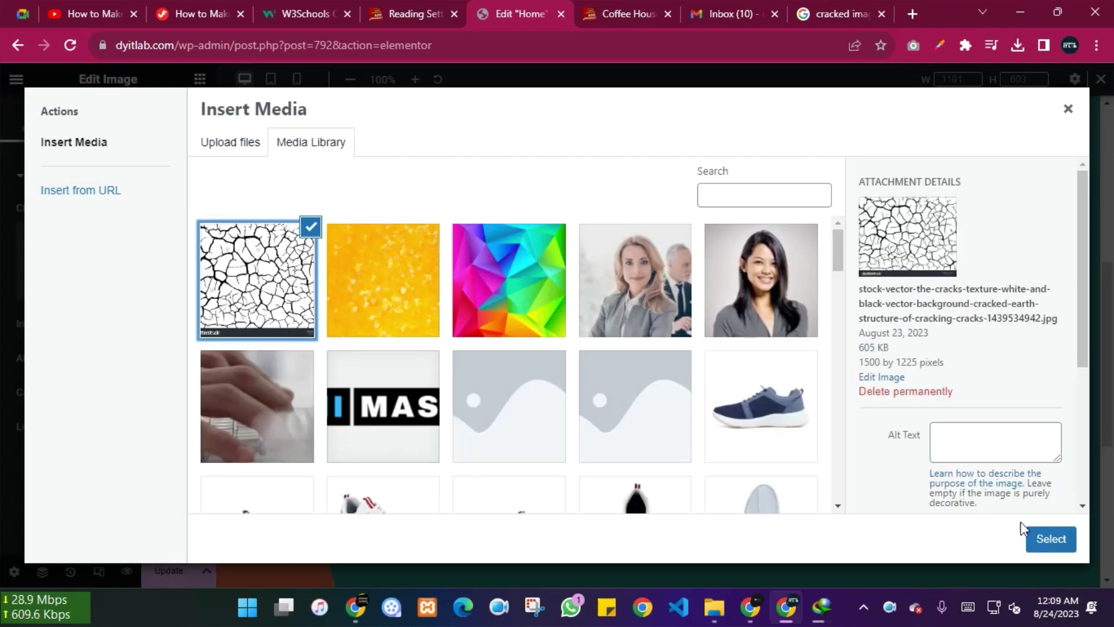
left_click(1054, 534)
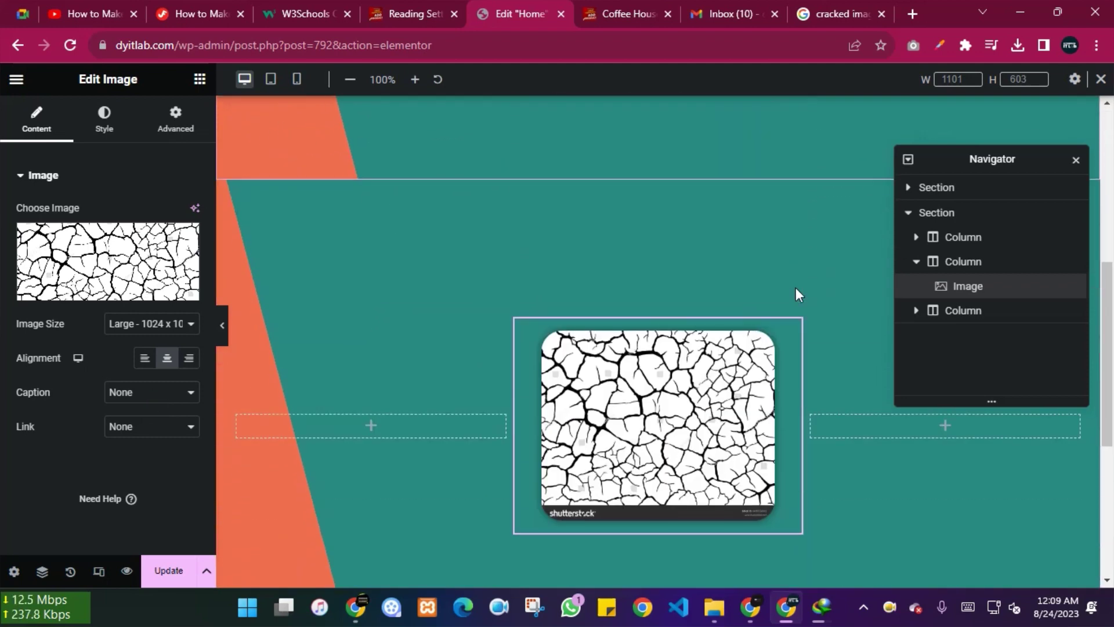
Examine the advanced settings of the duplicated section's middle column and of its cracks image.
left_click(524, 328)
left_click(175, 119)
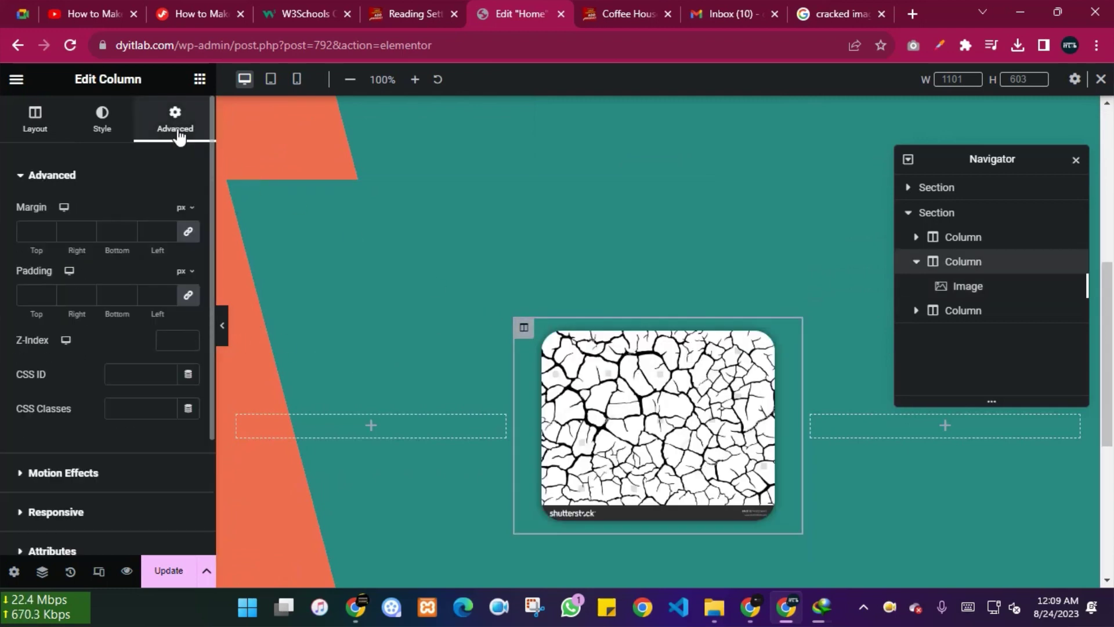
scroll(182, 366, "down", 2)
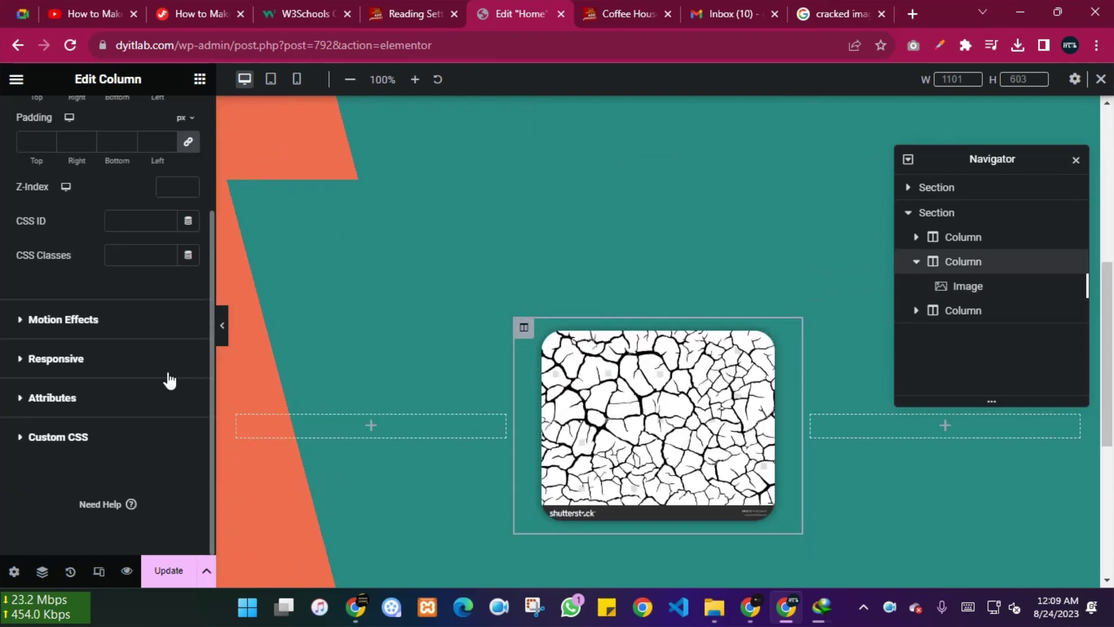
scroll(110, 376, "up", 2)
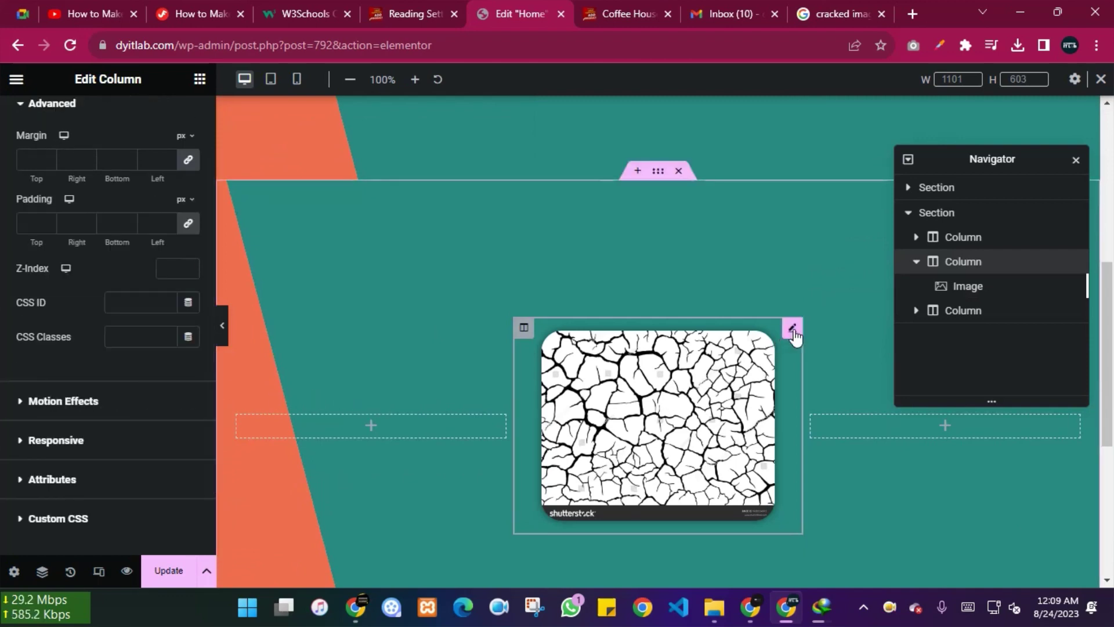
left_click(792, 329)
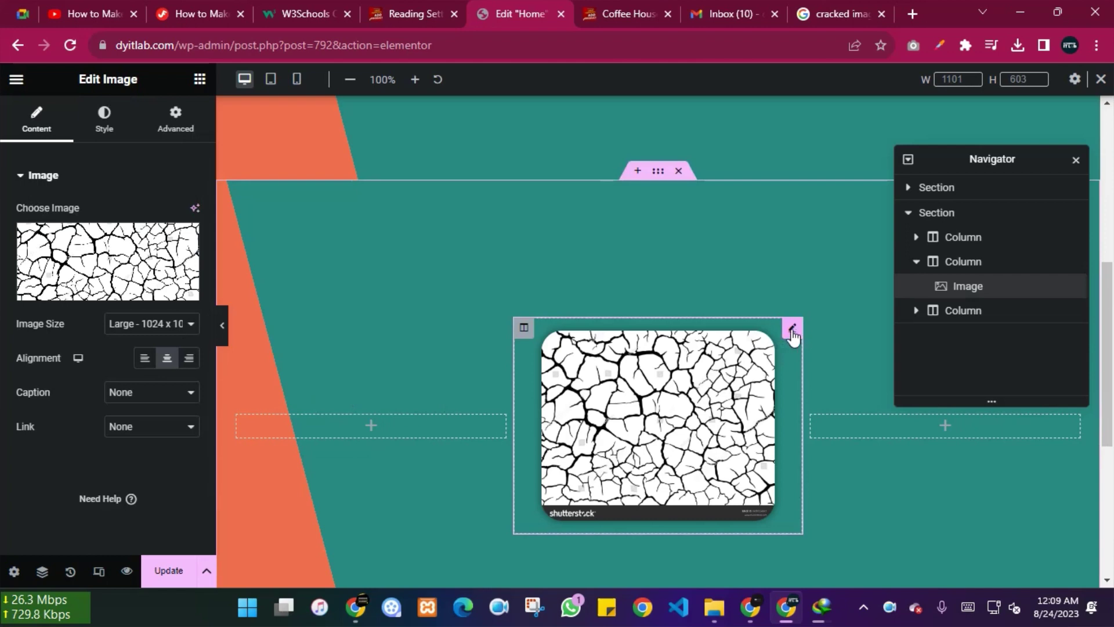
left_click(108, 133)
left_click(182, 130)
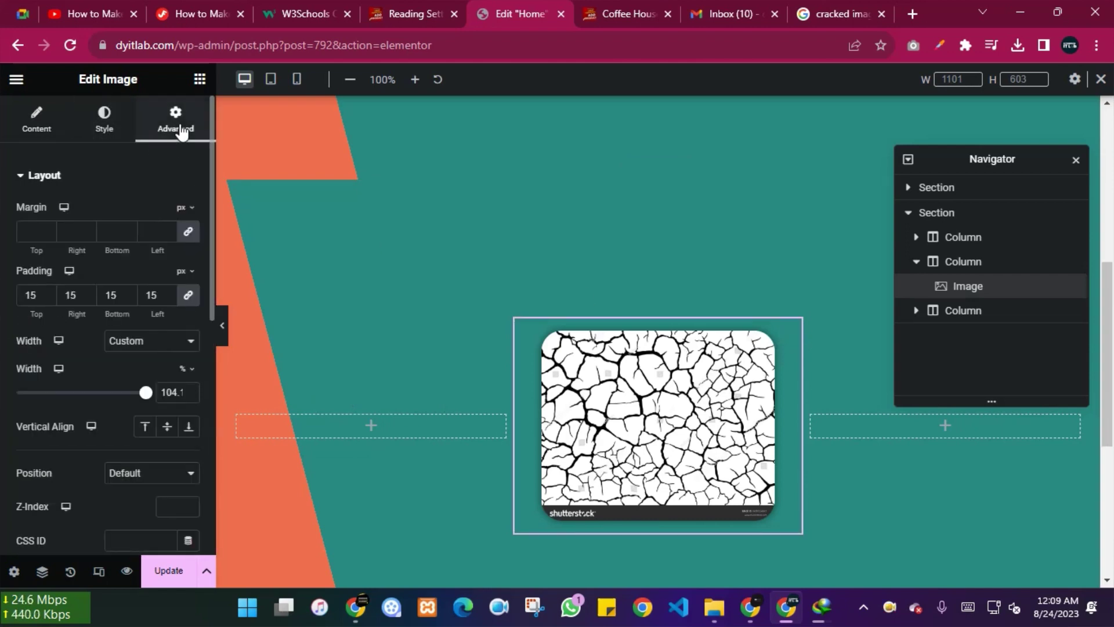
scroll(110, 343, "down", 4)
scroll(112, 348, "down", 1)
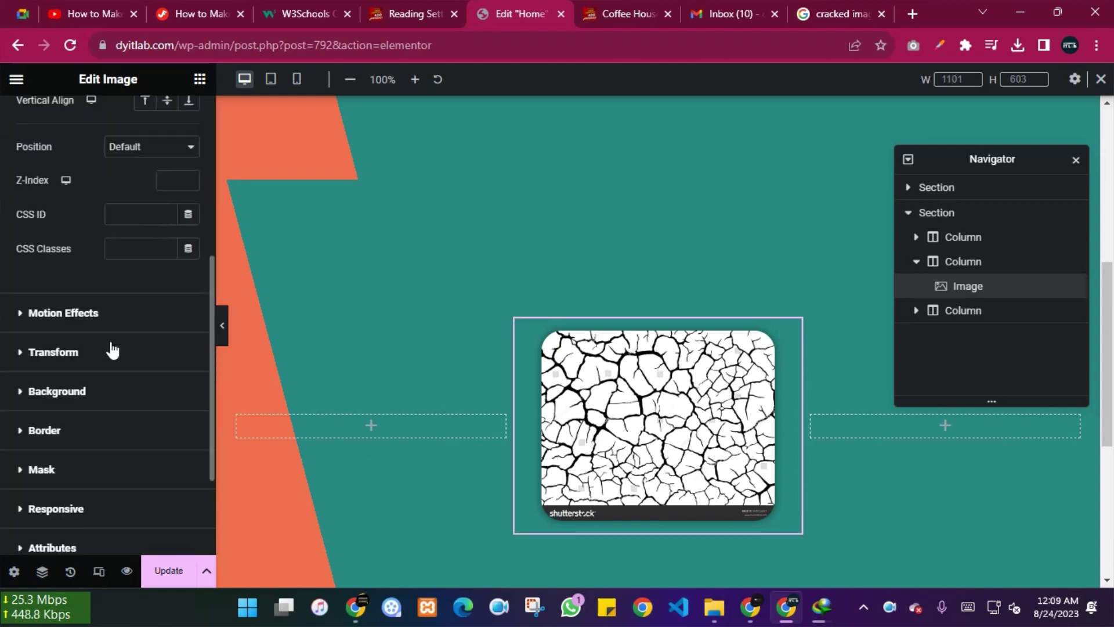
scroll(112, 349, "down", 1)
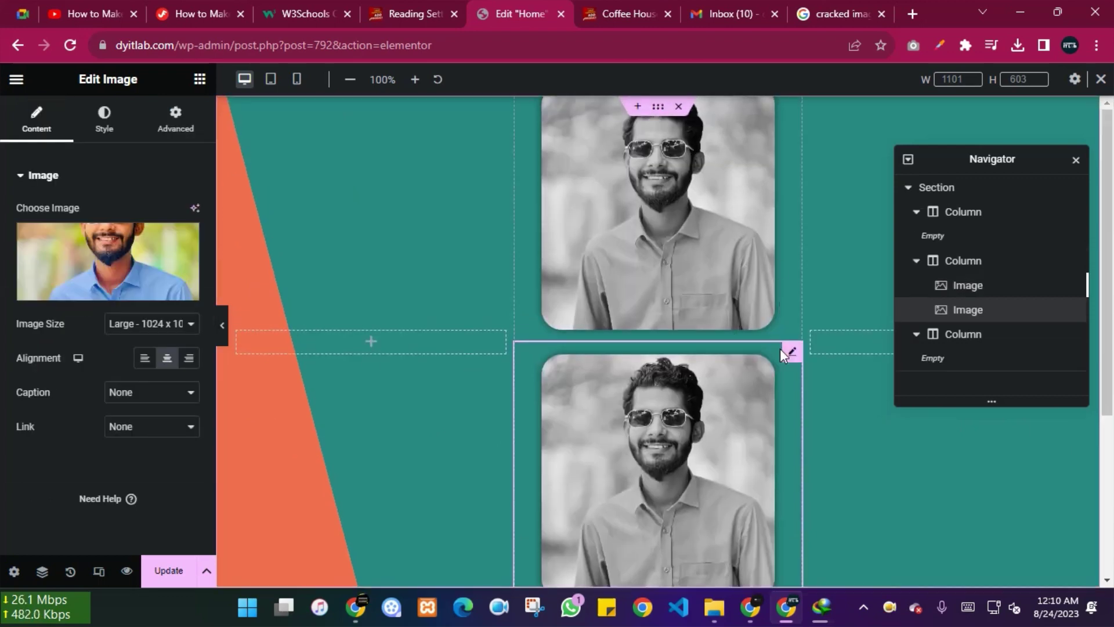
Replace the second portrait in the middle column with the stock-vector cracks texture from the media library.
left_click(150, 258)
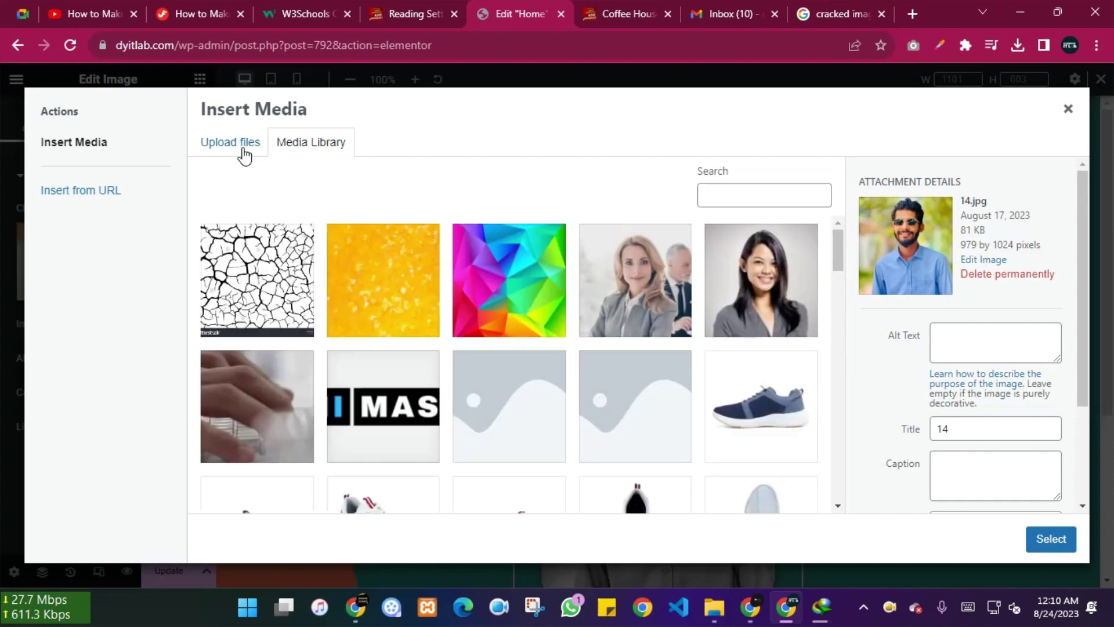
left_click(291, 296)
left_click(1051, 540)
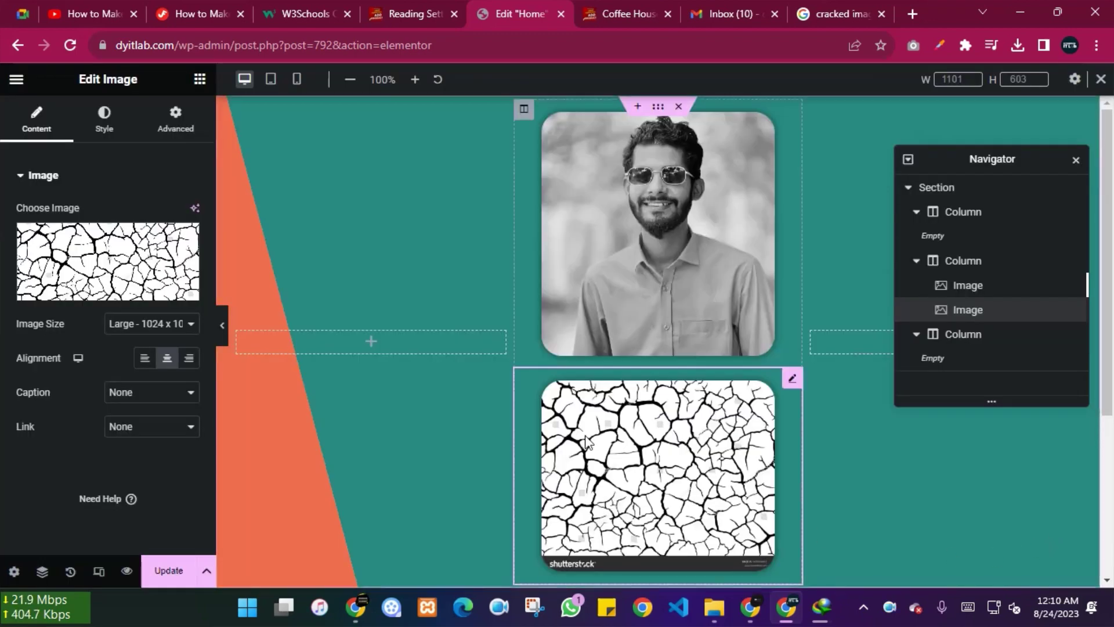
Set the cracks image's position to Absolute and its custom layout width to 100%.
left_click(175, 121)
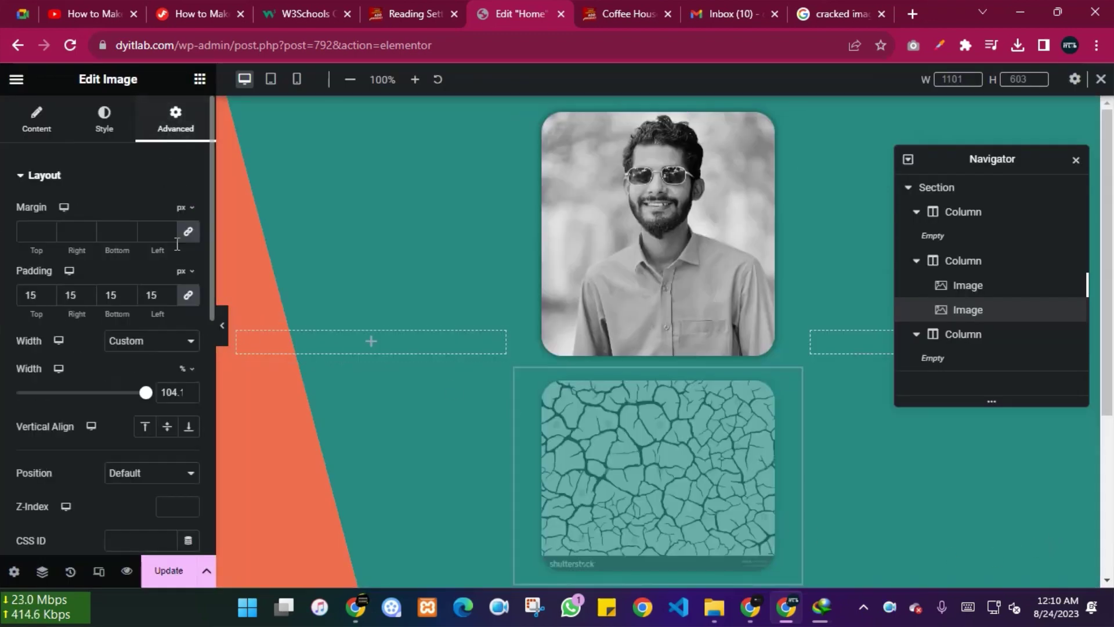
scroll(155, 403, "down", 7)
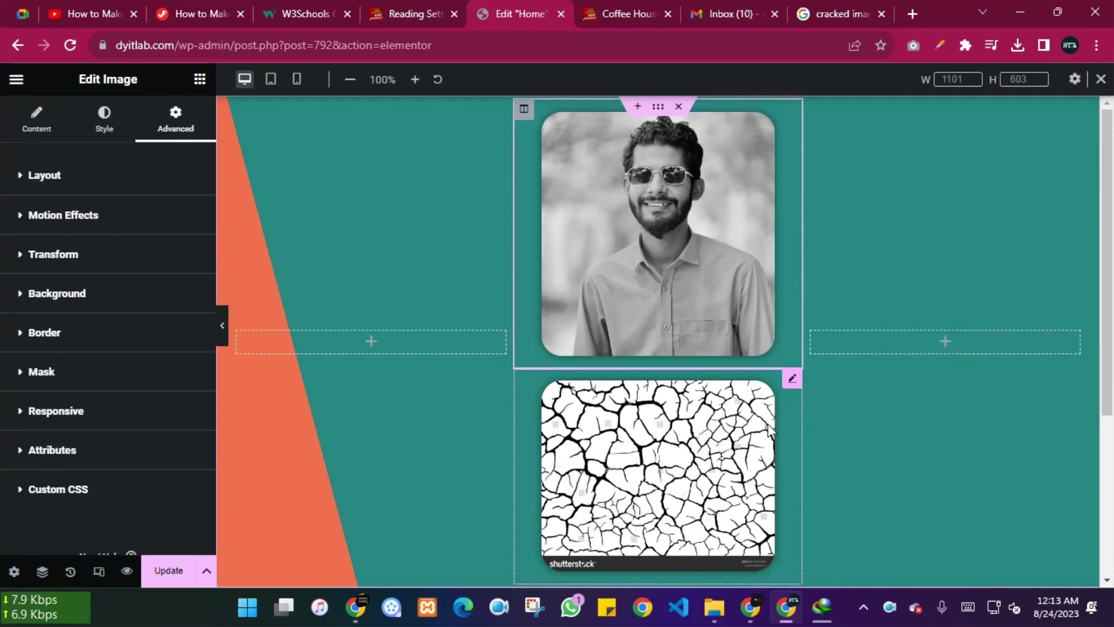
left_click(793, 382)
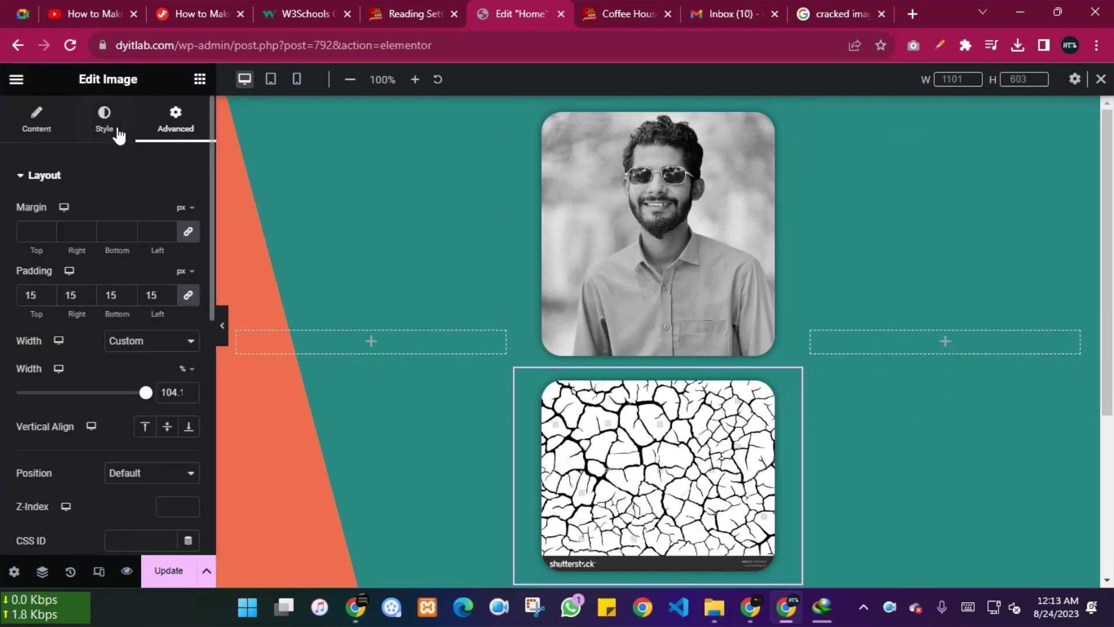
left_click(21, 177)
left_click(21, 176)
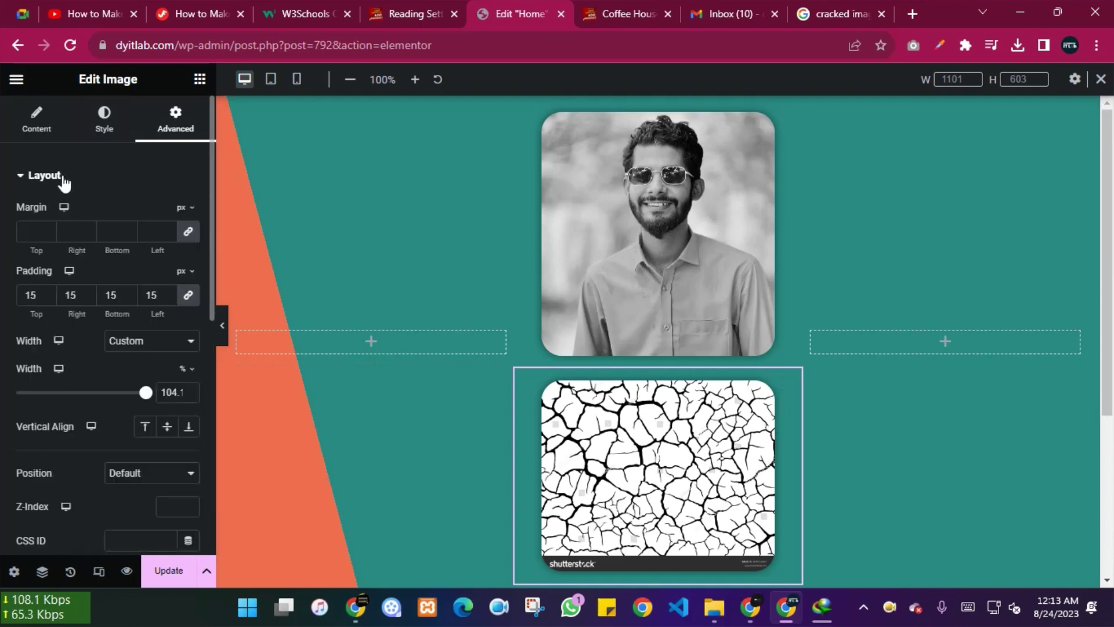
left_click(151, 473)
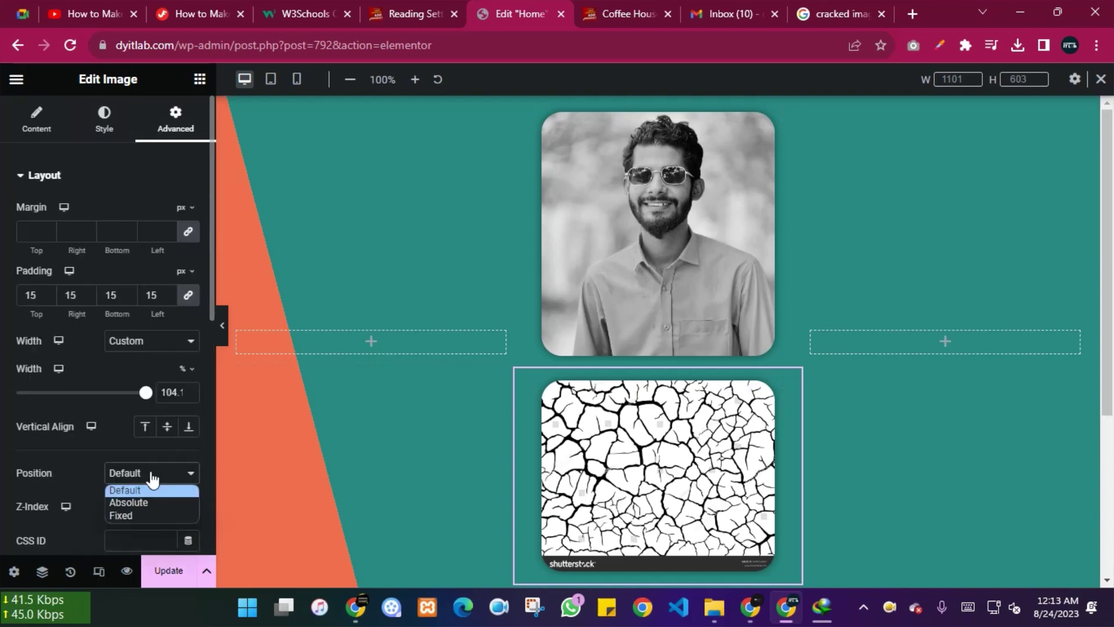
left_click(143, 503)
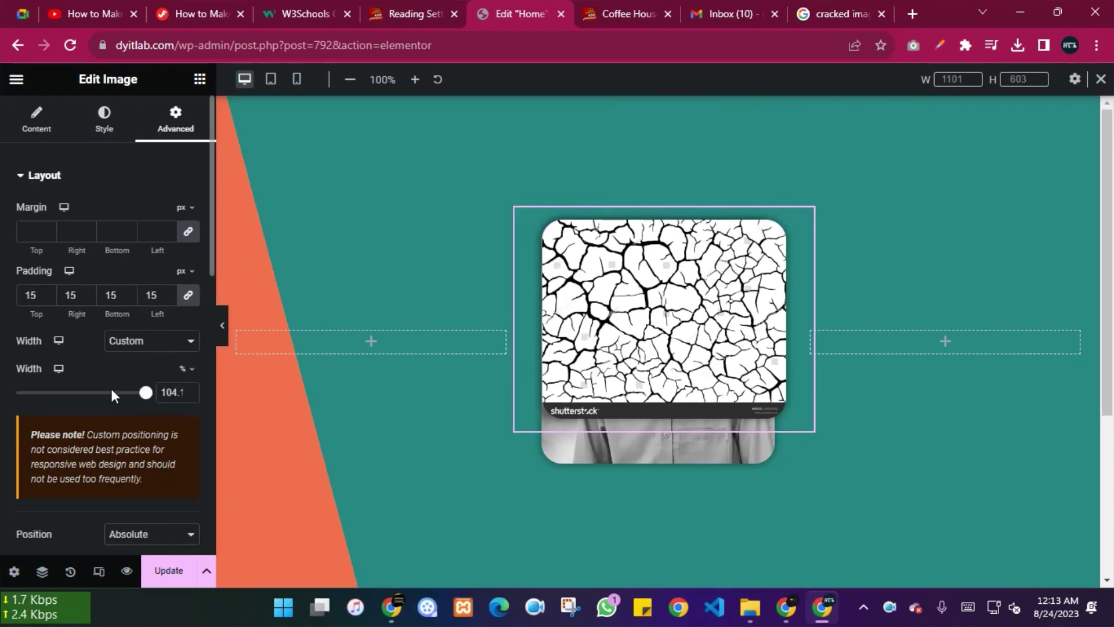
left_click_drag(145, 393, 160, 413)
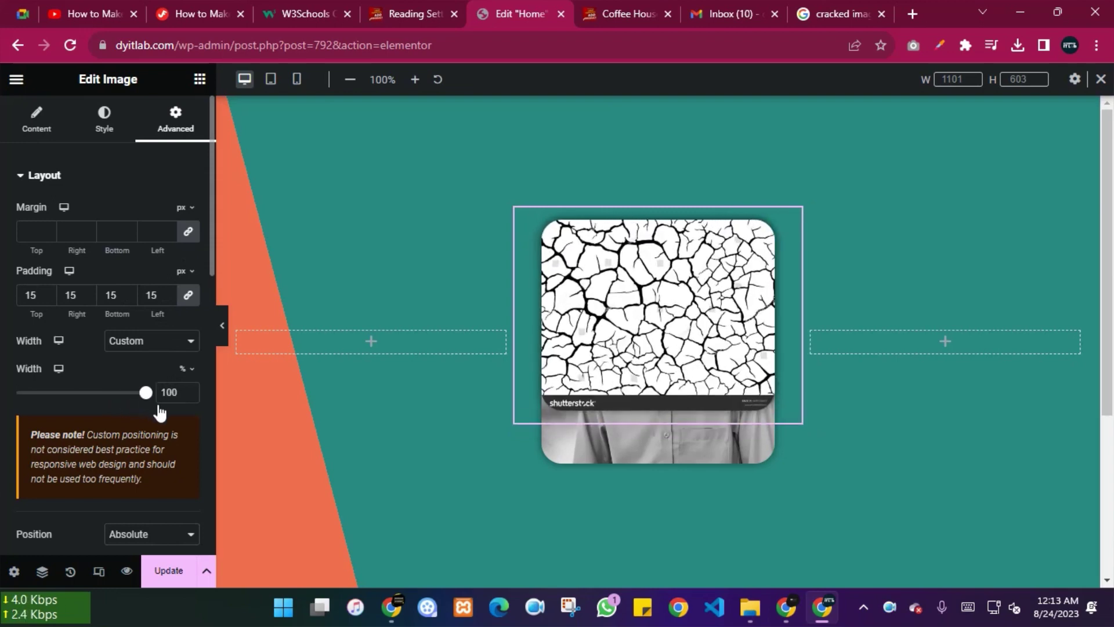
Style the cracks image with a width of 100% and a height of 311 px, and update the page.
left_click(103, 125)
mouse_move(134, 239)
left_mouse_down()
mouse_move(106, 235)
mouse_move(149, 236)
left_mouse_up()
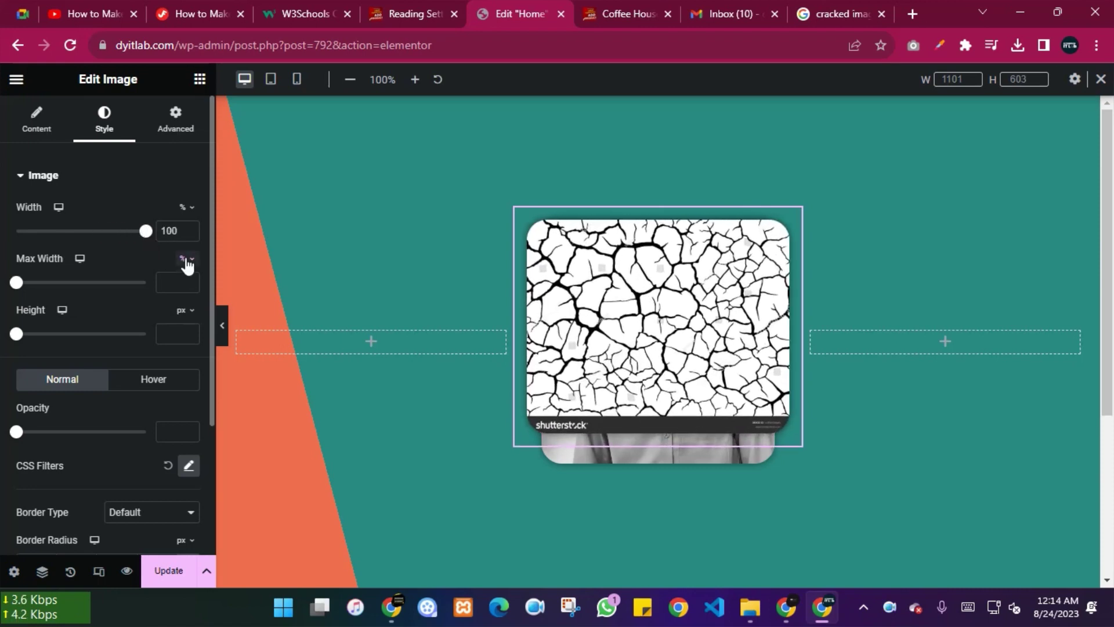
left_click_drag(17, 335, 129, 335)
left_click_drag(130, 272, 96, 343)
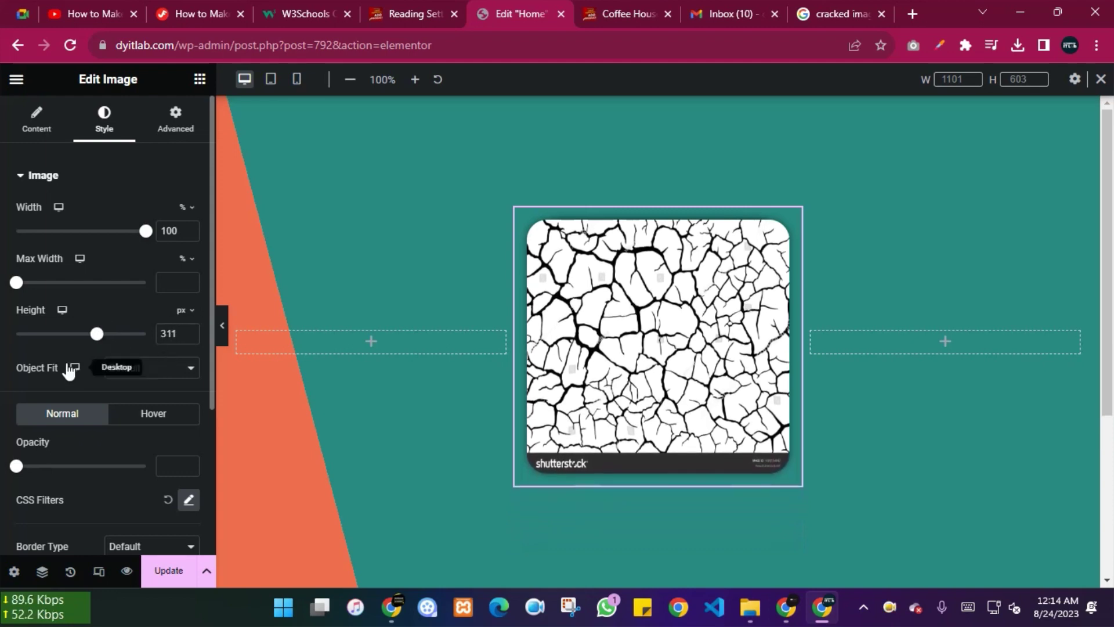
left_click(167, 578)
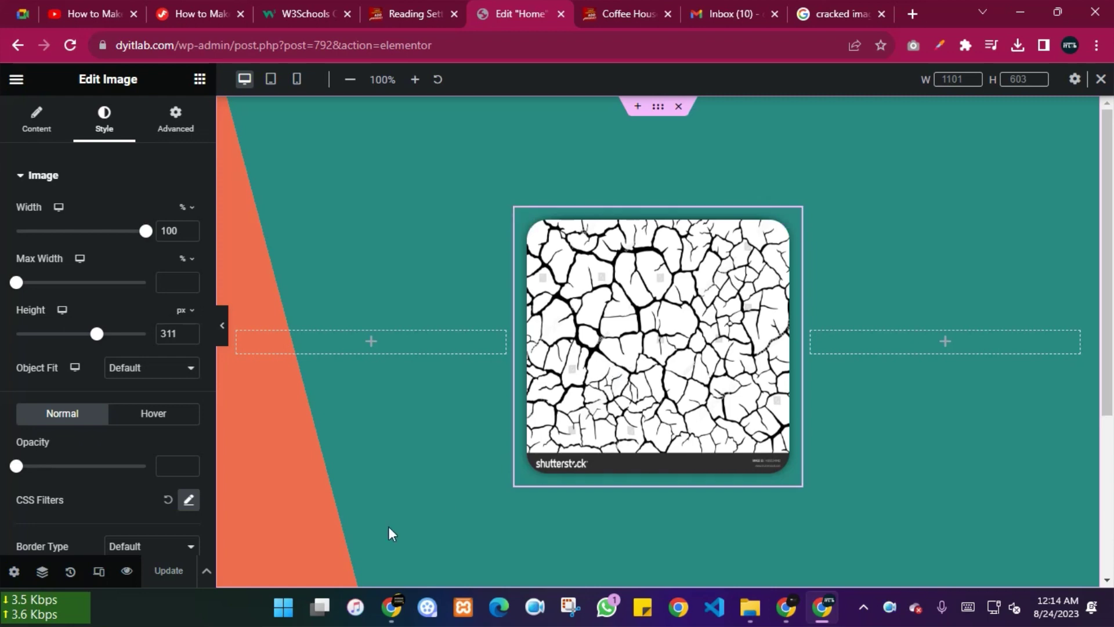
Show the page's Navigator structure and open the custom CSS editor of the cracks image.
left_click(43, 572)
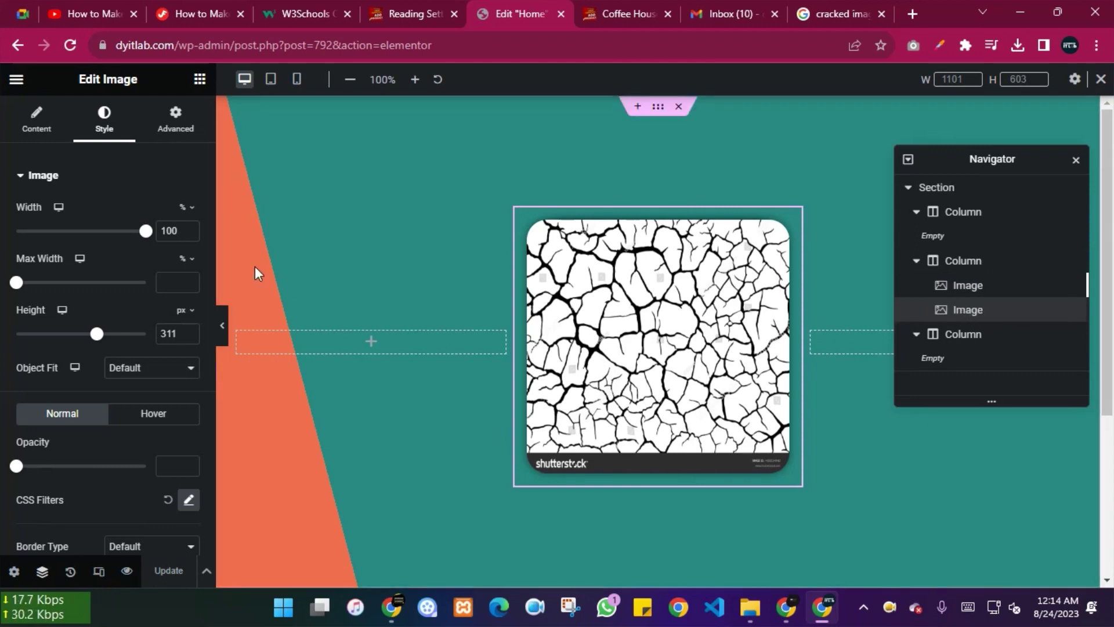
left_click(175, 119)
scroll(131, 368, "down", 4)
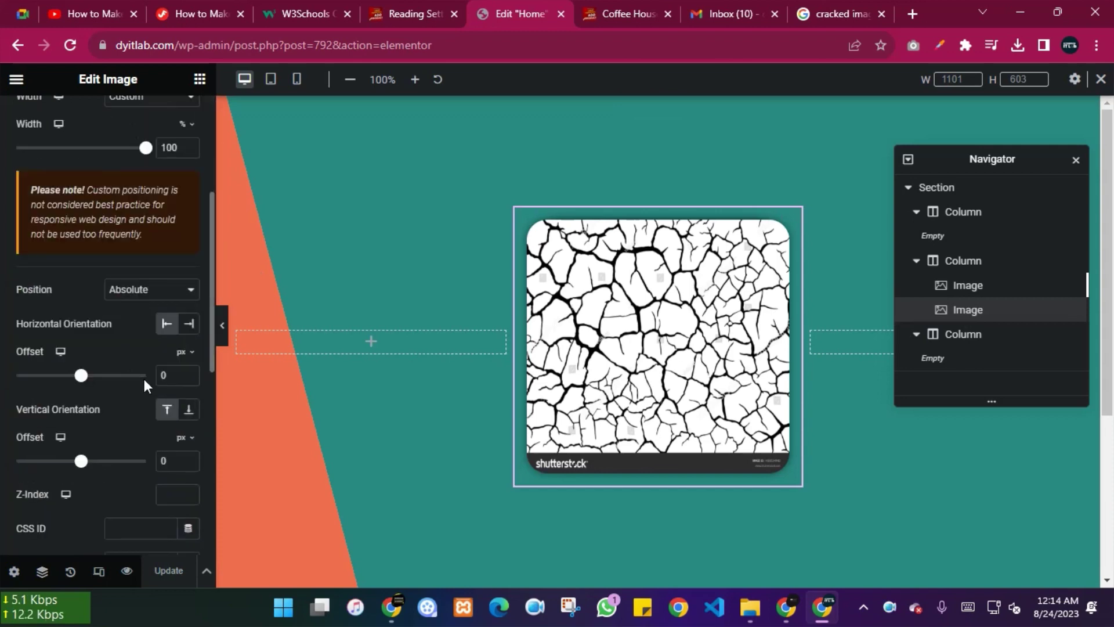
scroll(145, 383, "down", 8)
left_click(48, 436)
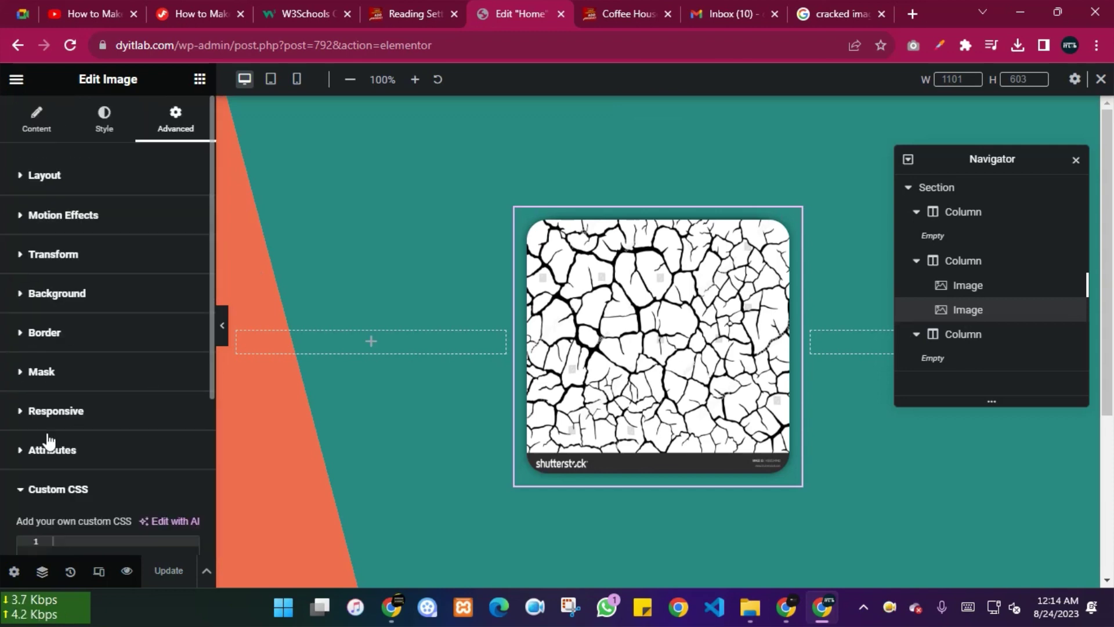
scroll(87, 377, "down", 4)
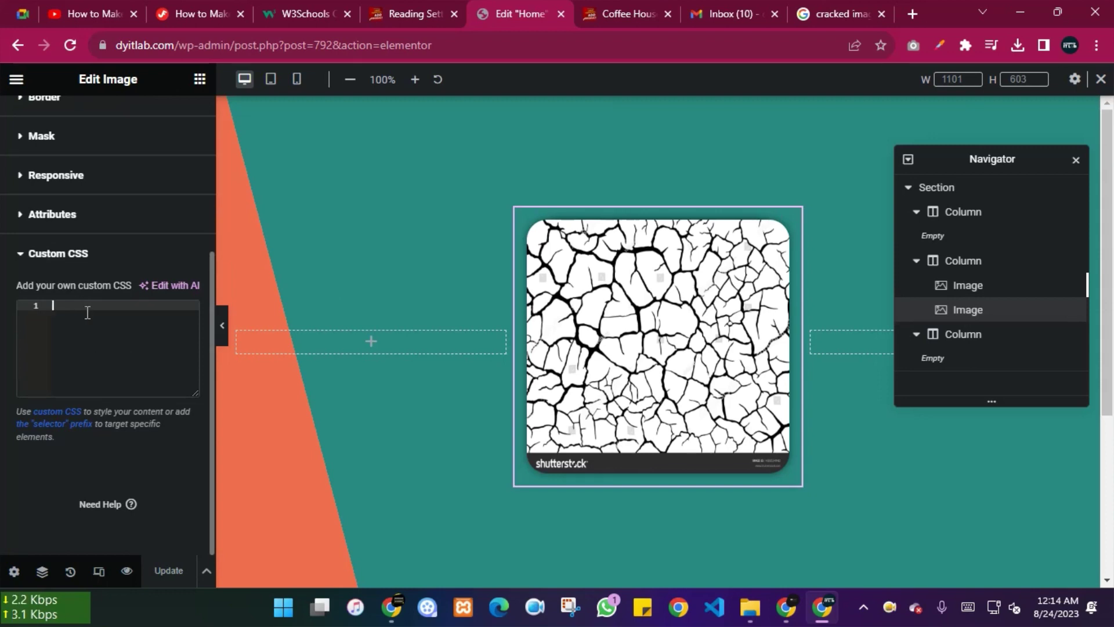
Add the custom CSS rule selector{ mix-blend-mode: multiply; } to the cracks image and update the page.
type("sele")
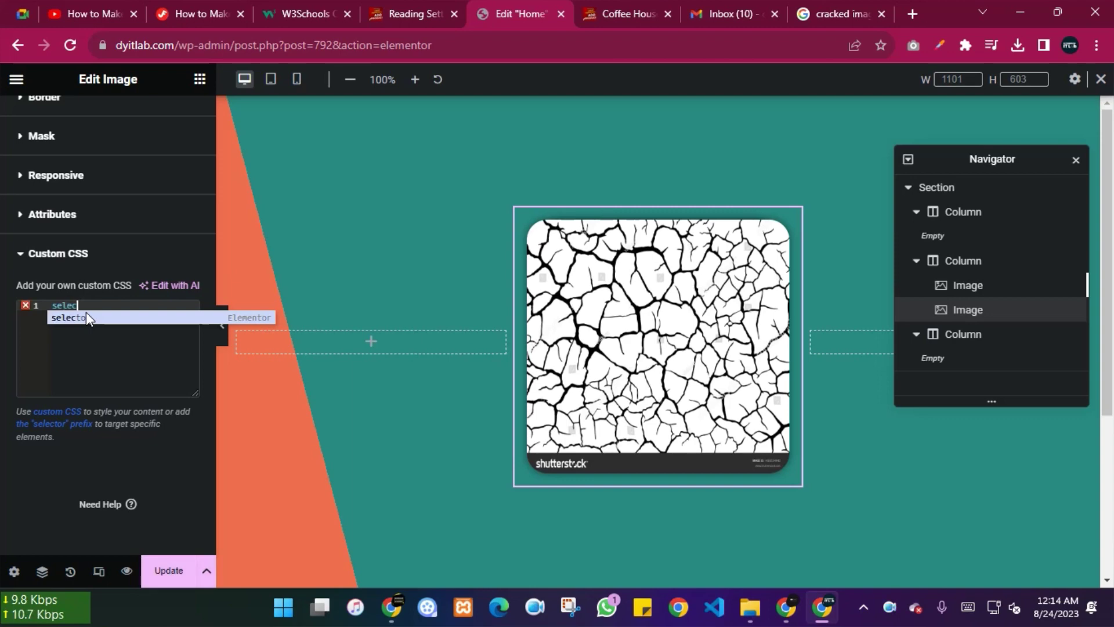
type("c")
left_click(87, 315)
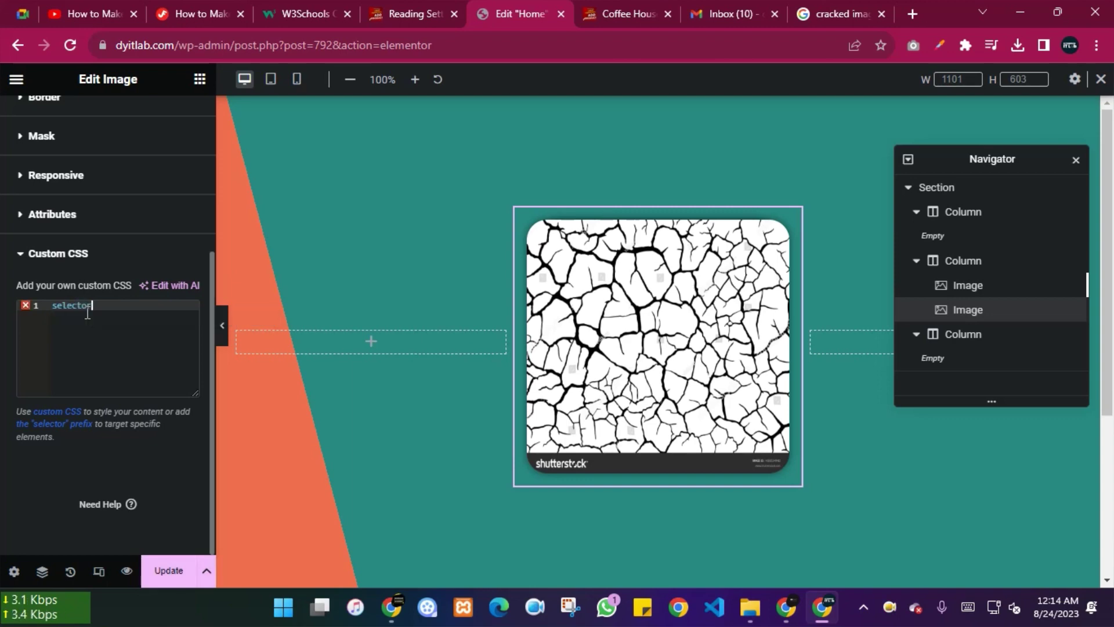
type("{")
key("Return")
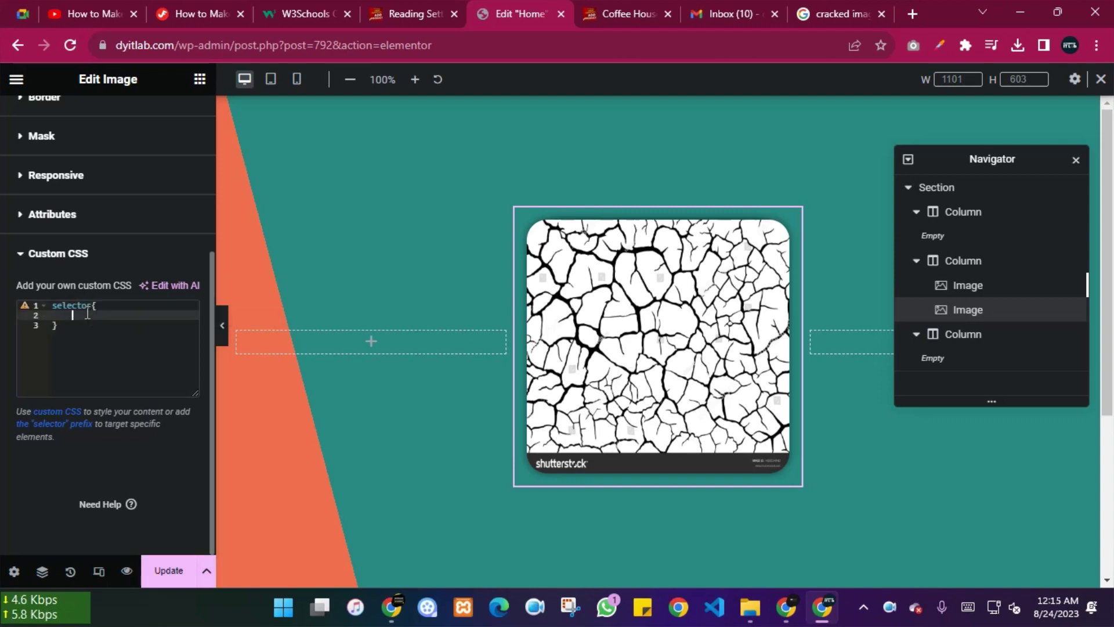
type("mix-blend-mode: mult")
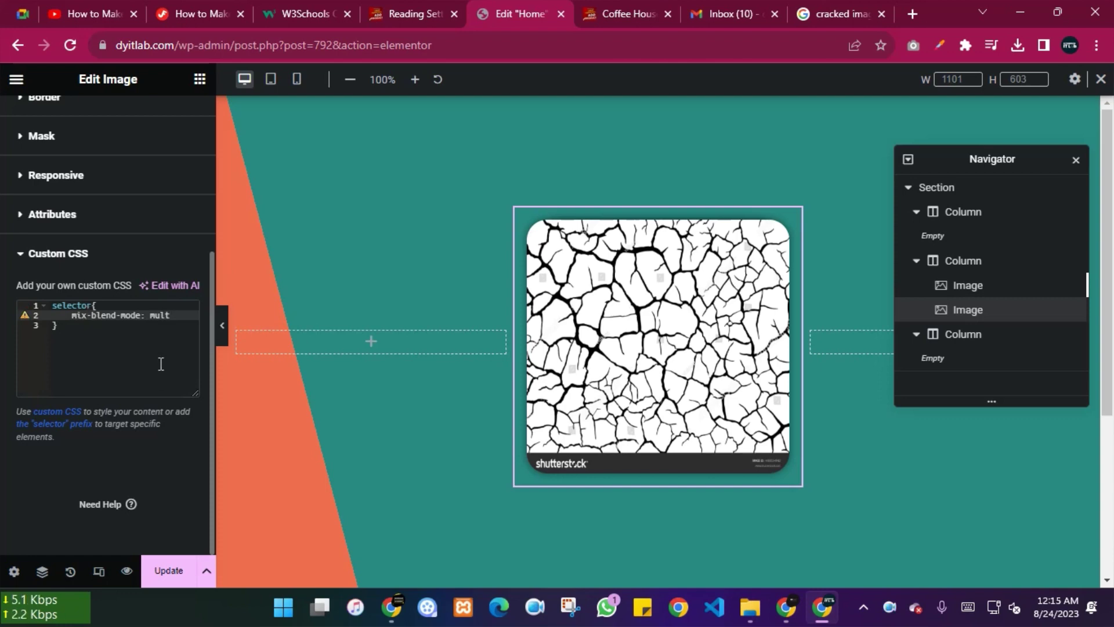
type("pl")
type("i")
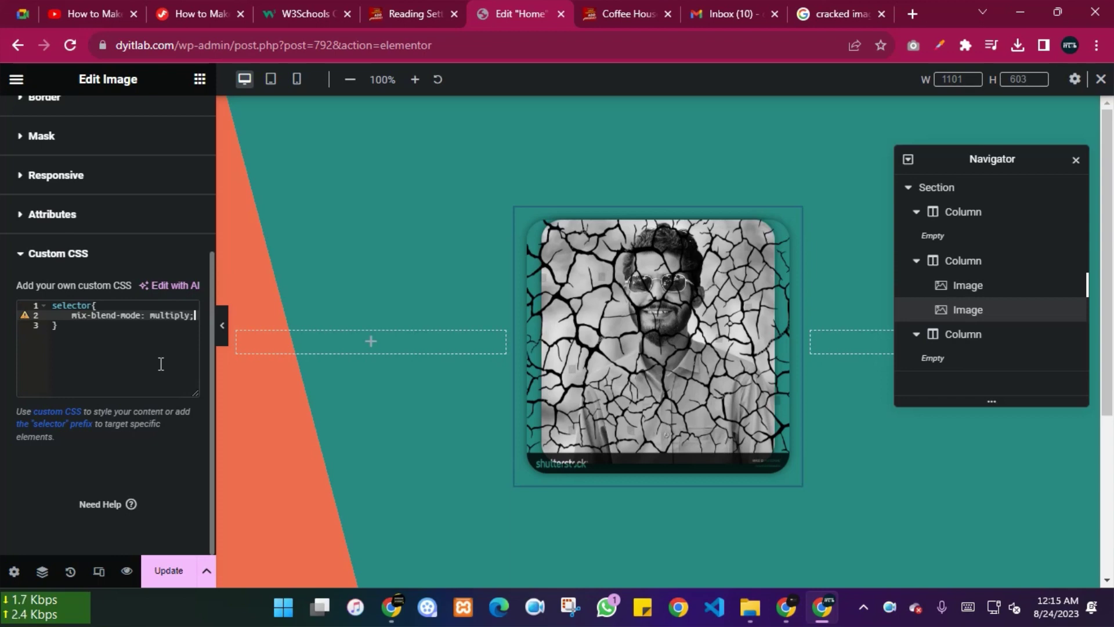
left_click(168, 570)
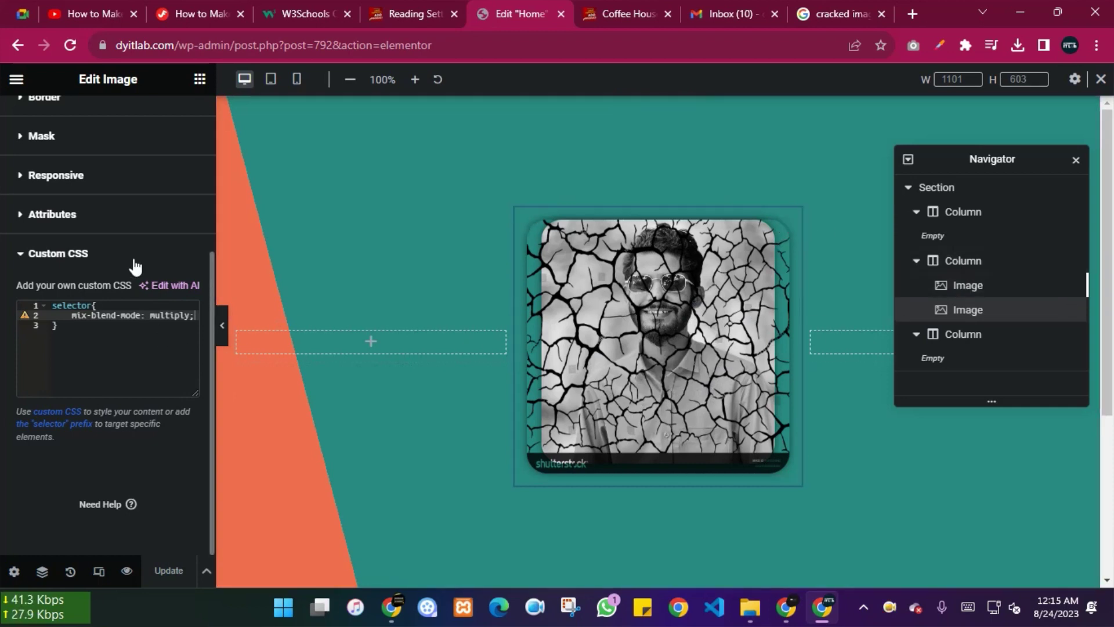
Set the cracks image's CSS filters to saturation 0 and contrast 31, and update the page.
scroll(132, 266, "up", 4)
left_click(104, 130)
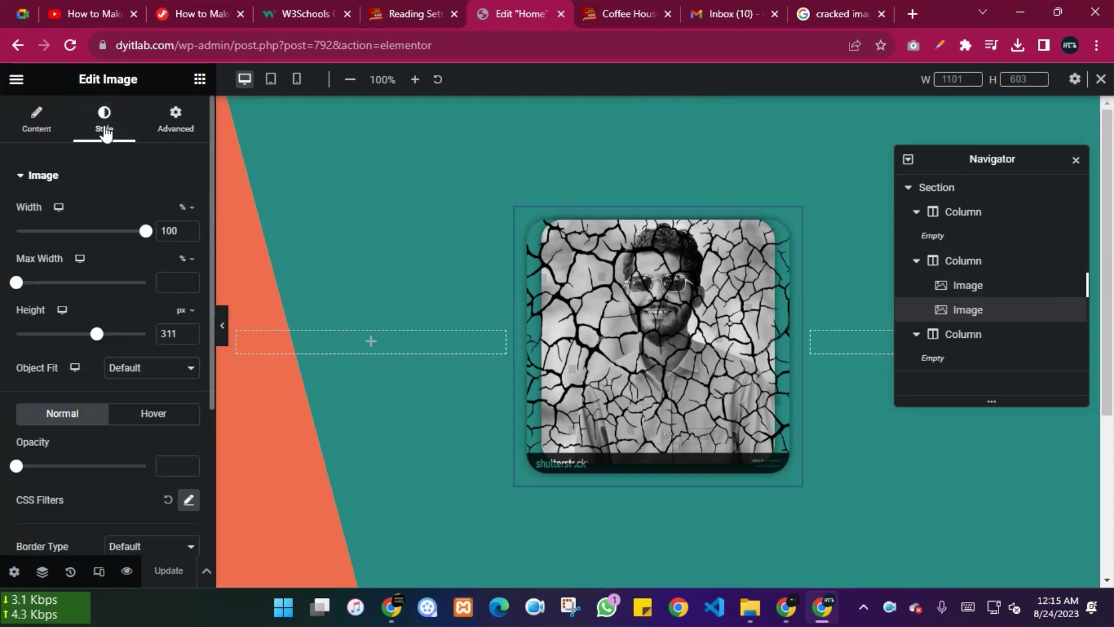
scroll(148, 383, "down", 1)
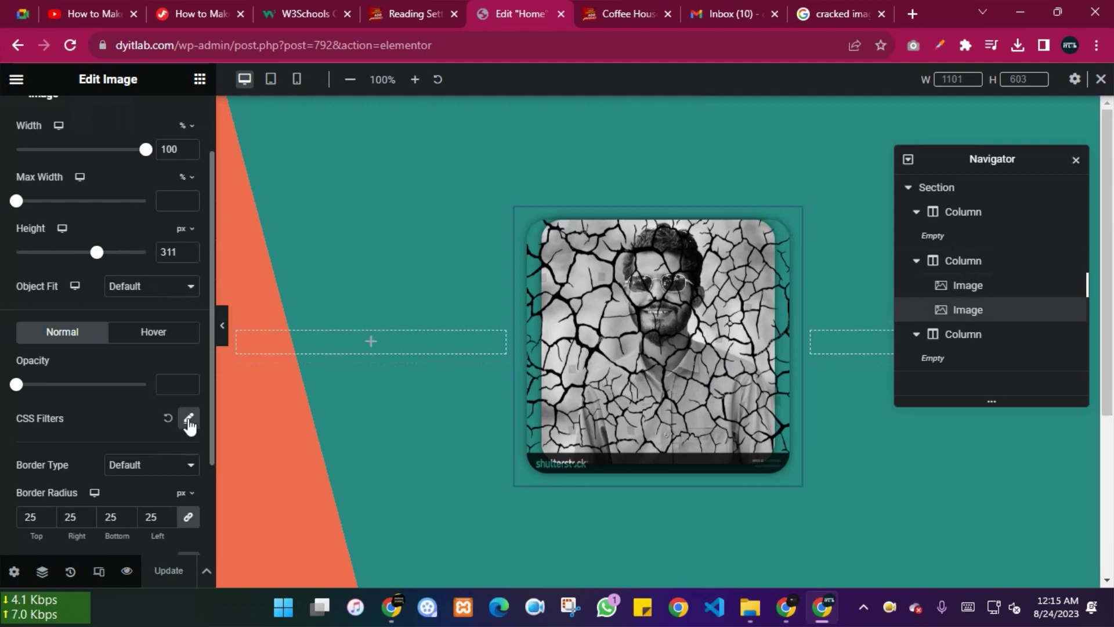
left_click(188, 419)
scroll(187, 415, "down", 2)
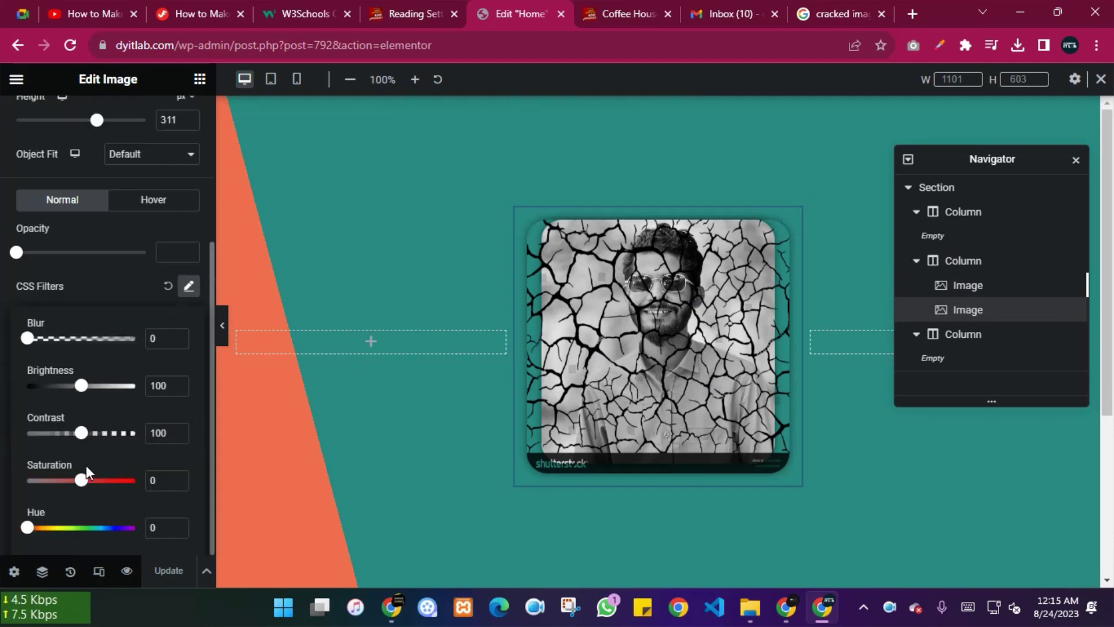
left_click_drag(87, 479, 23, 485)
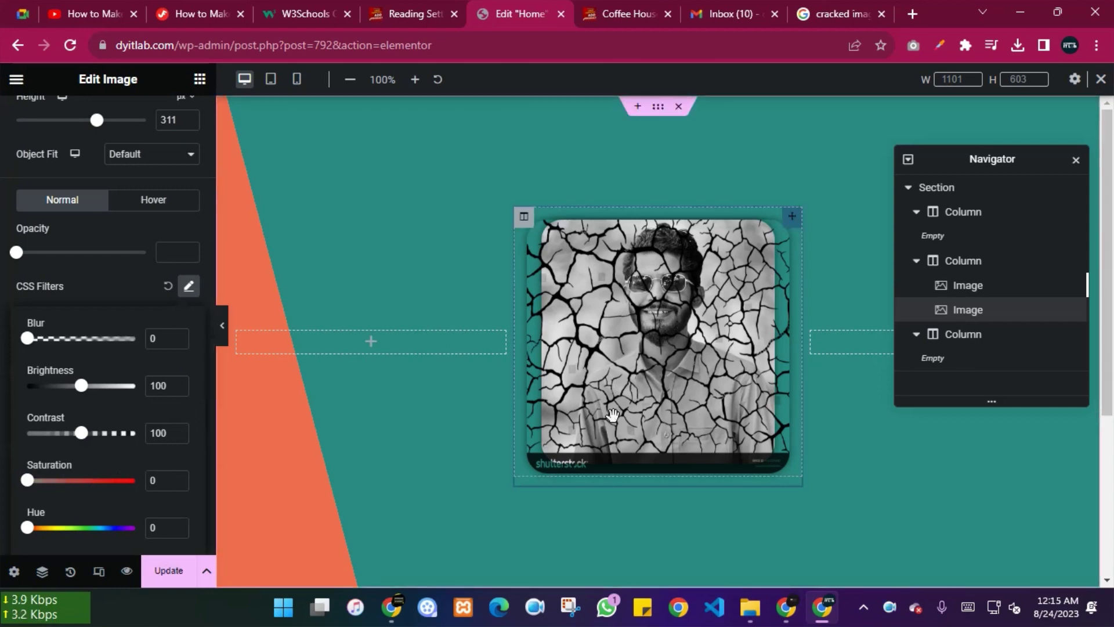
left_click_drag(84, 435, 44, 432)
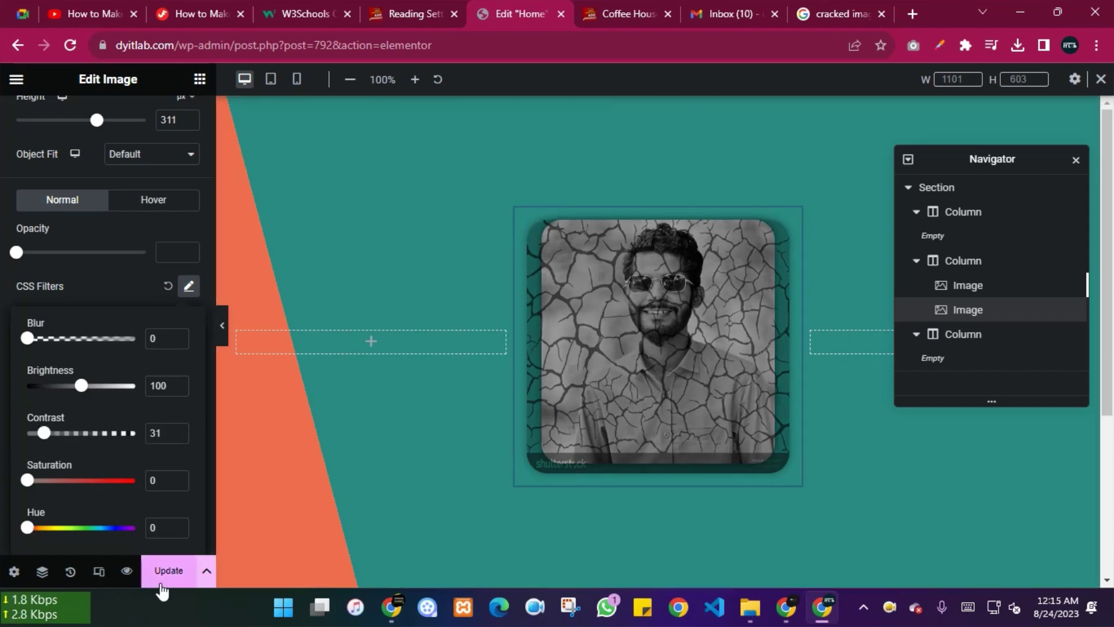
left_click(190, 562)
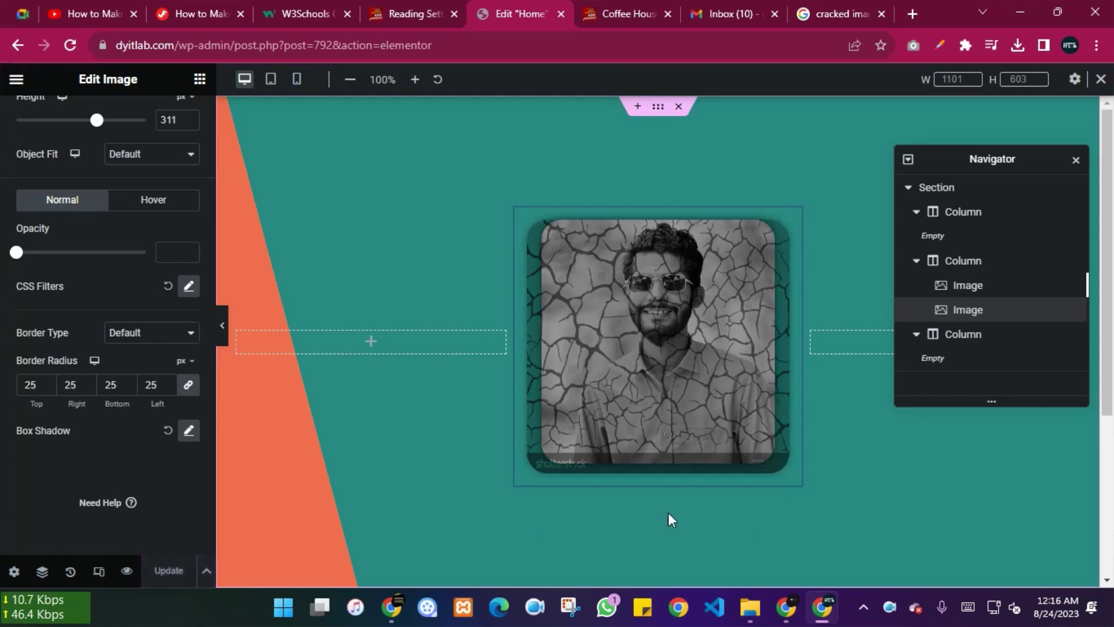